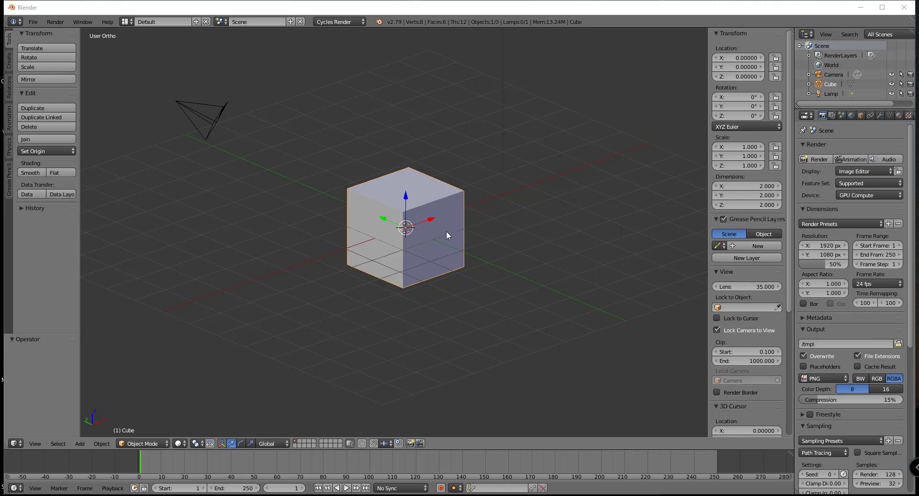
Delete the default cube and hide the camera in the viewport.
key(x)
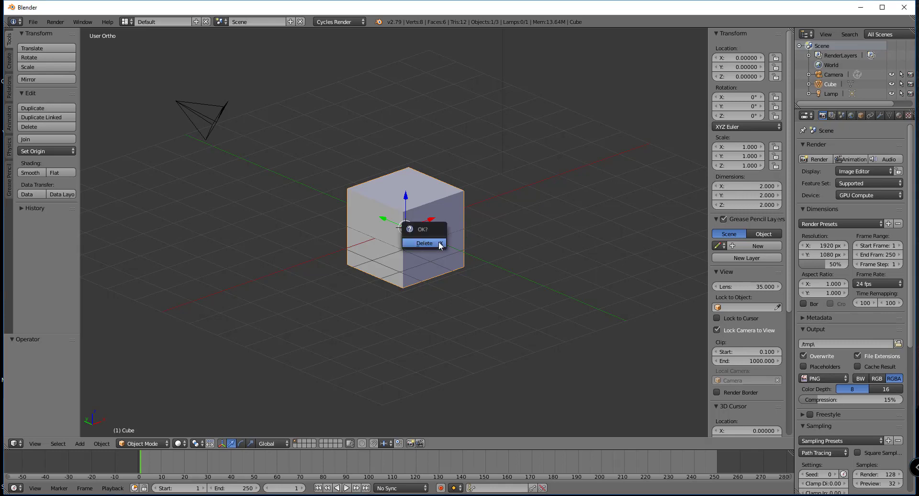
click(437, 243)
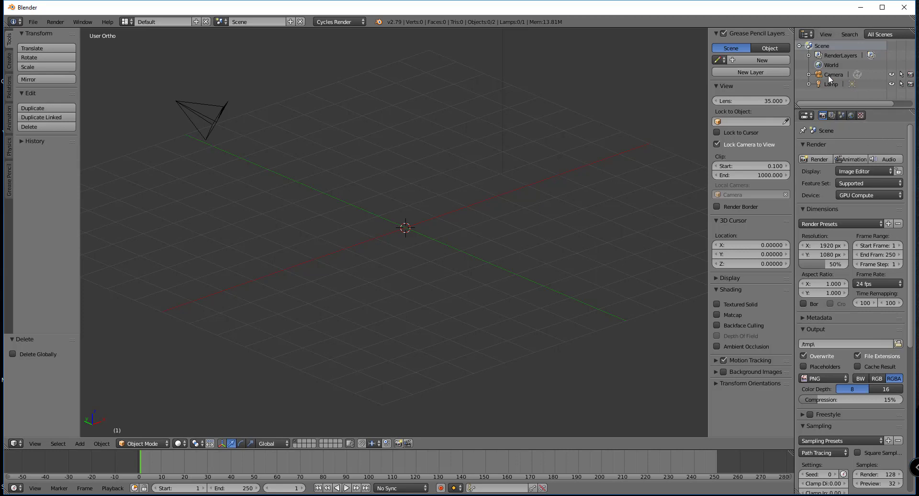
click(892, 74)
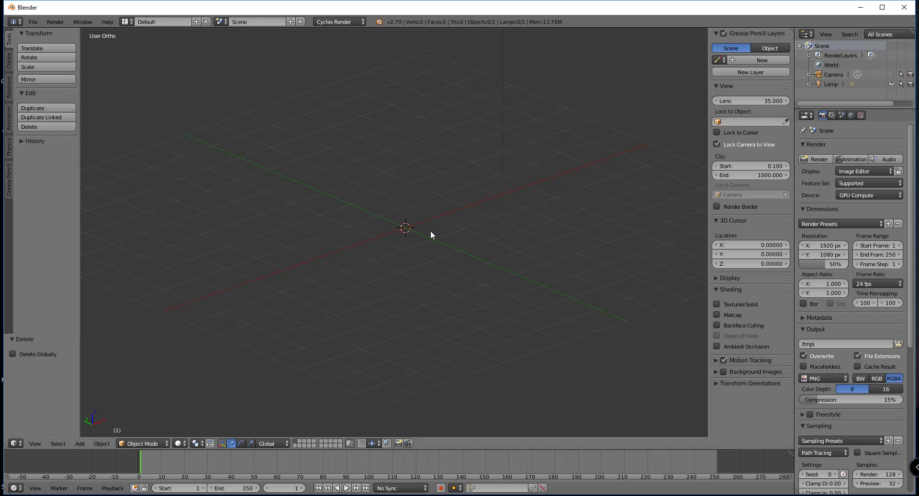
Add a UV sphere mesh at the scene origin.
key(shift+a)
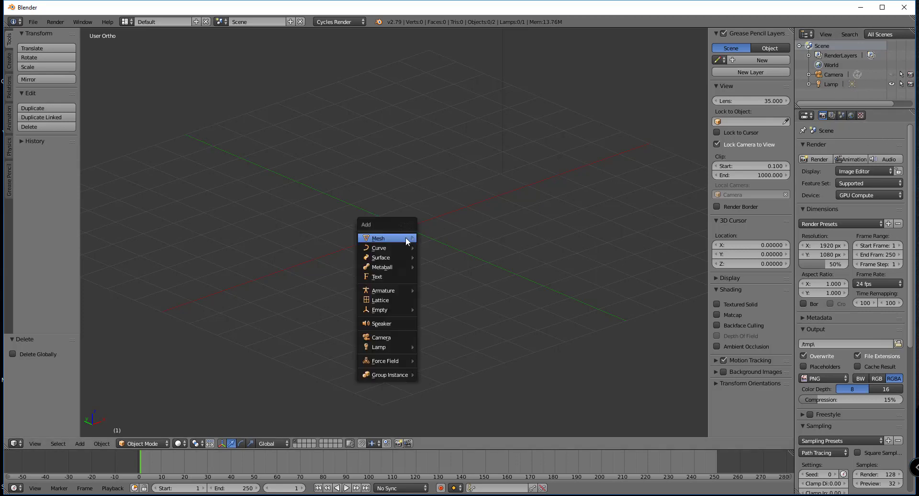
mouse_move(407, 237)
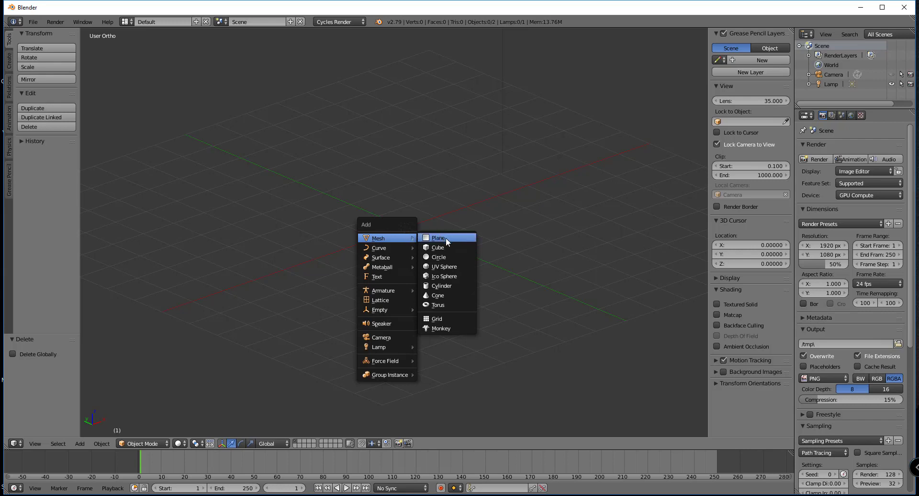
click(448, 266)
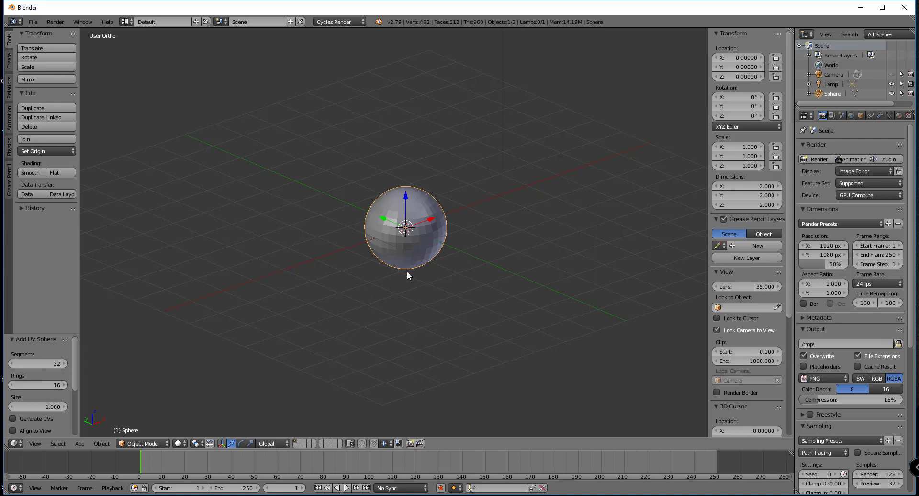
Show the sphere from the top in wireframe and enter Edit Mode with vertex selection.
key(KP_7)
key(KP_Decimal)
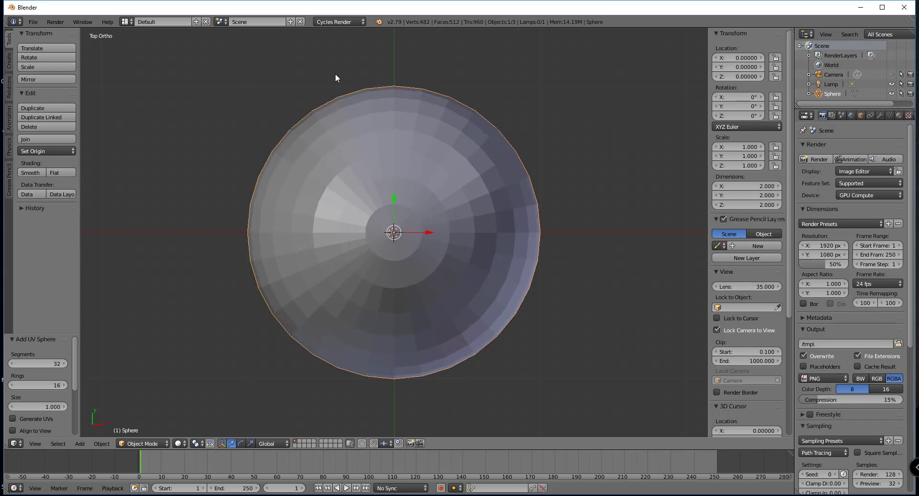
key(z)
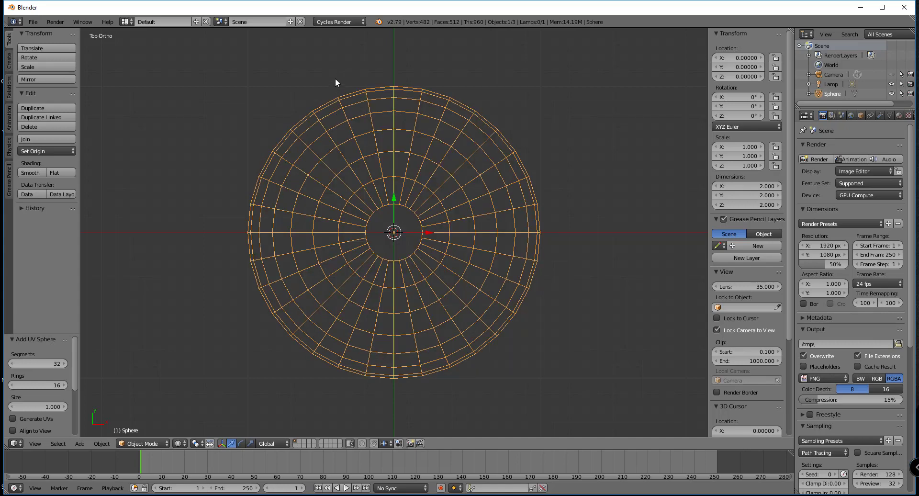
key(Tab)
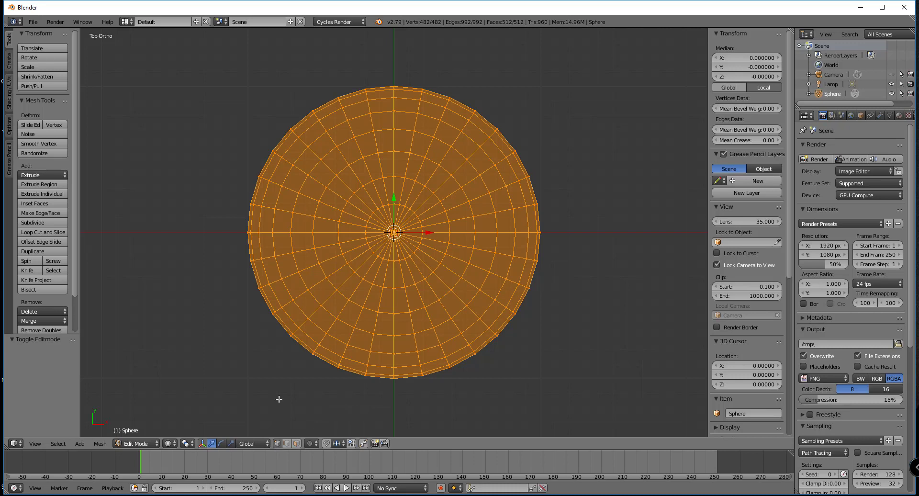
key(ctrl+Tab)
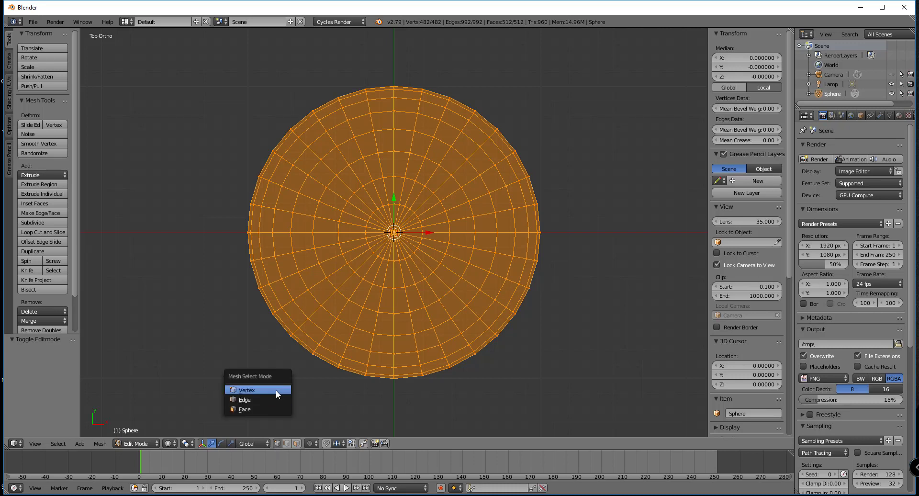
click(273, 393)
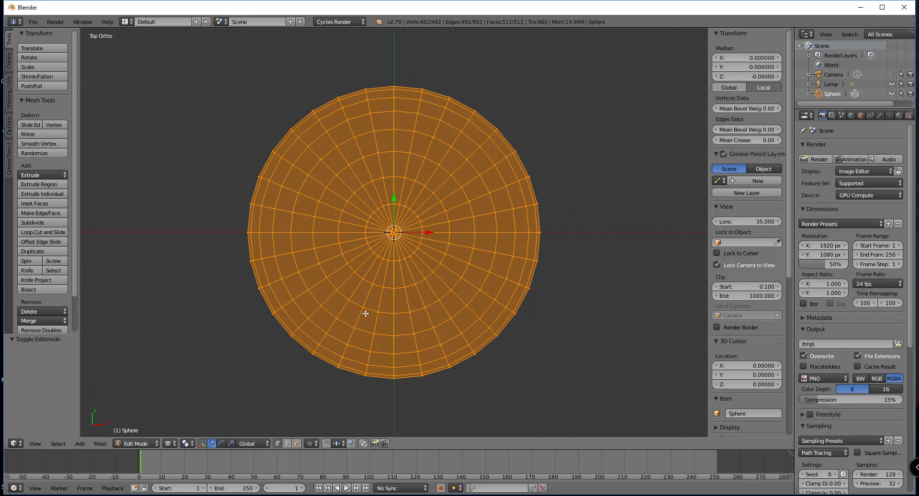
Box-select all vertices on the sphere's negative X side, excluding the center line, and delete them.
key(a)
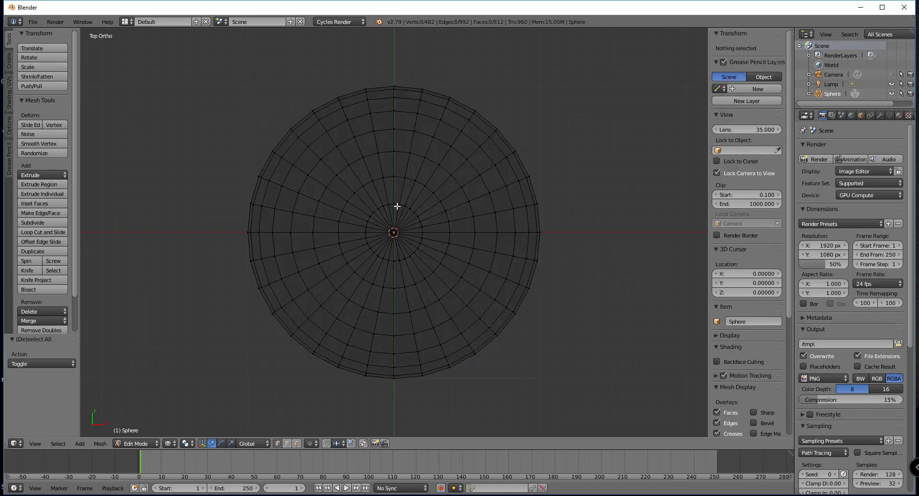
key(b)
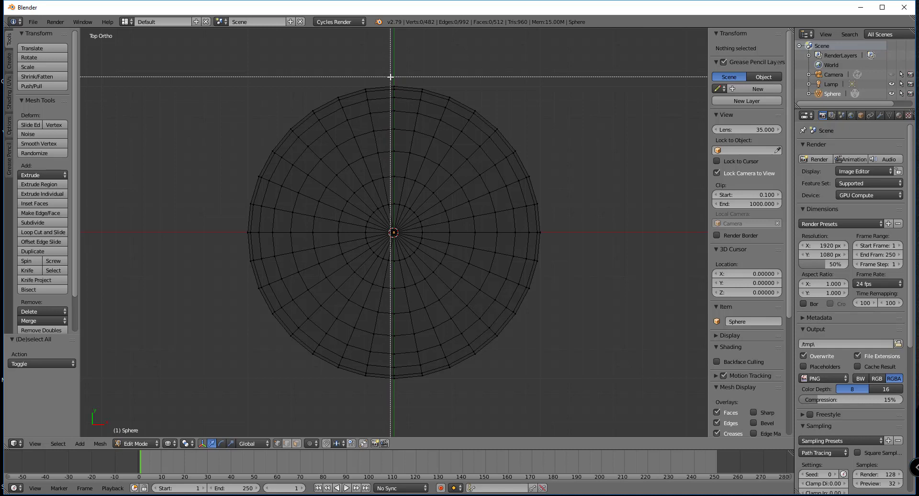
drag(391, 76, 213, 403)
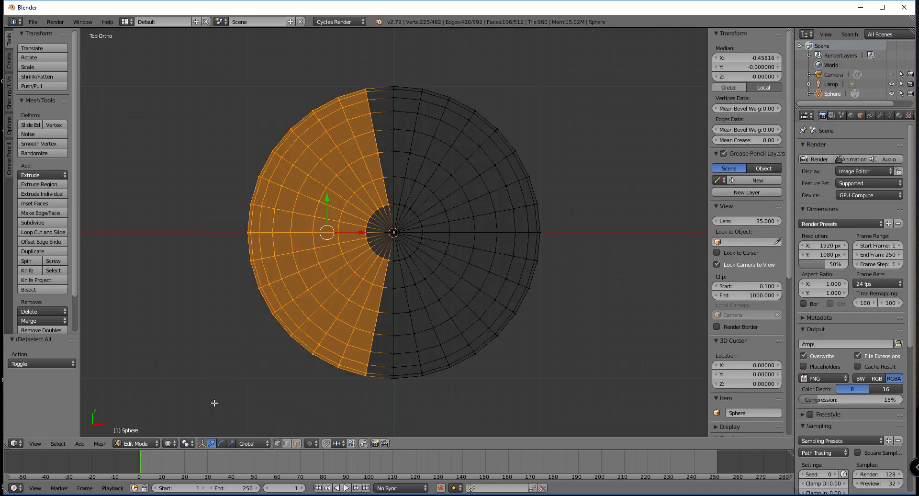
key(x)
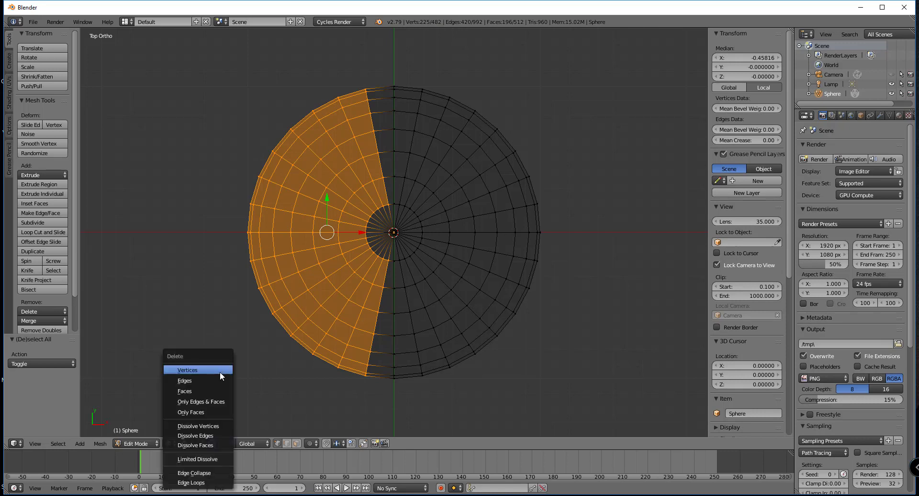
click(220, 368)
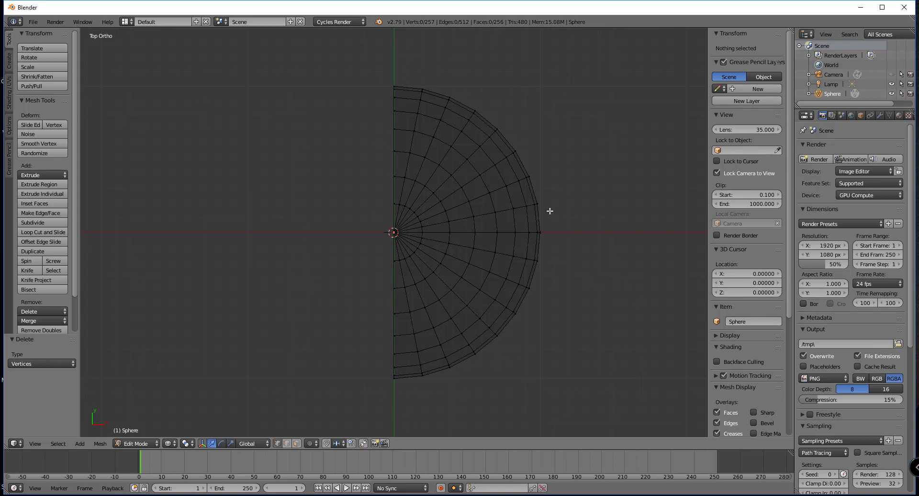
Duplicate the remaining half sphere and move the copy about 1.2 units along negative X.
key(a)
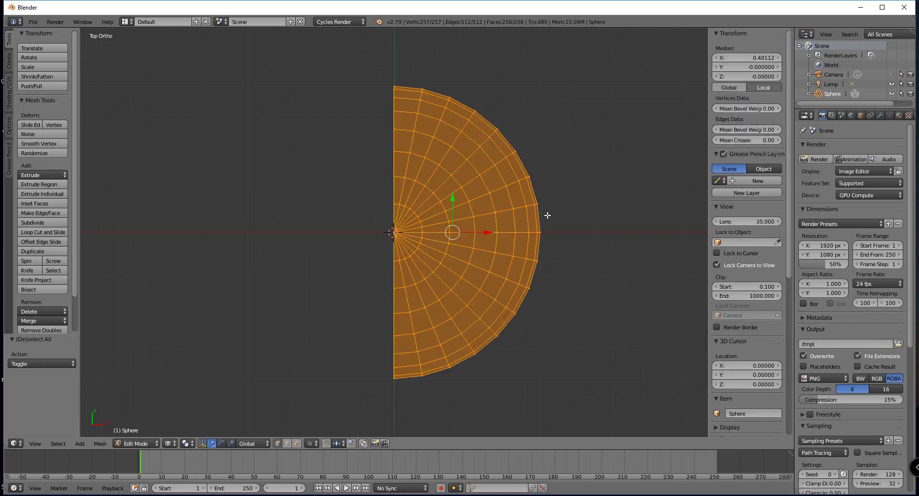
key(shift+d)
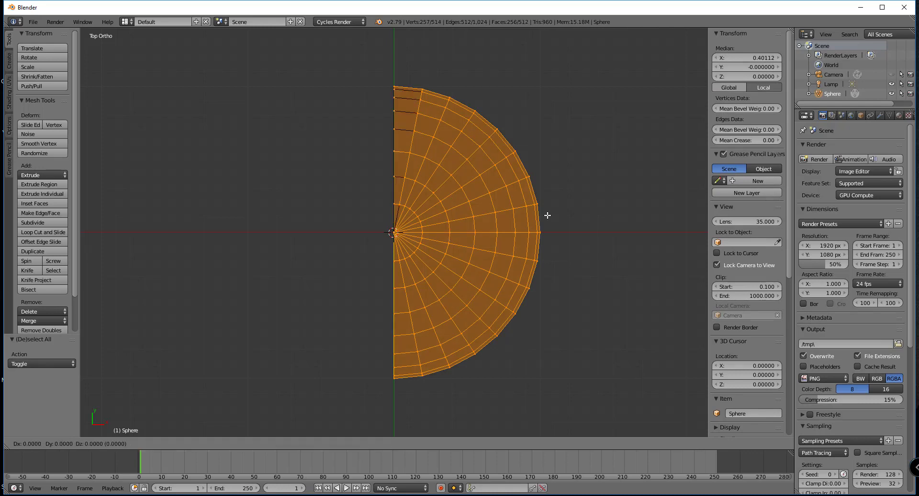
key(x)
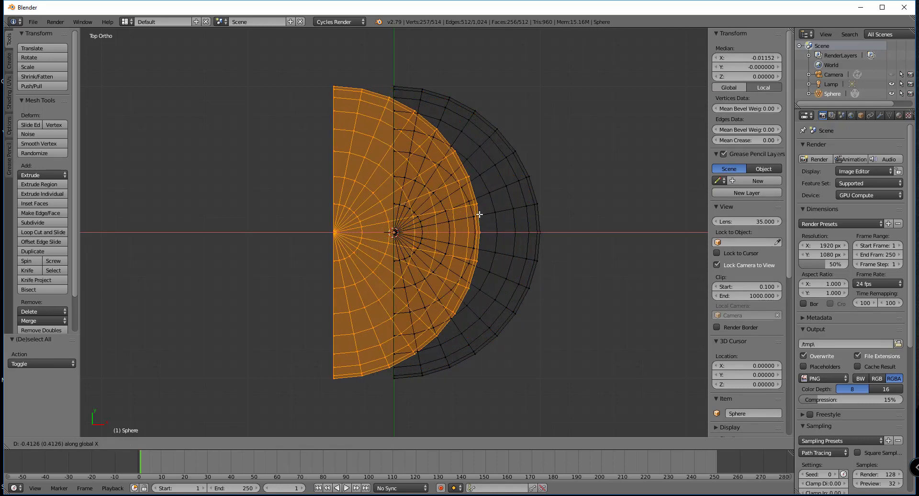
click(372, 209)
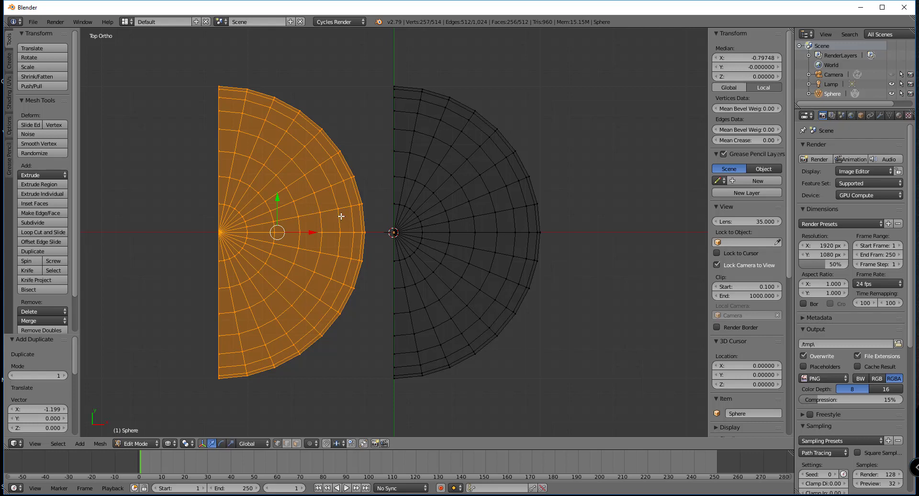
Rotate the duplicated half sphere 180° about the Z axis and 90° about the X axis.
key(r)
key(z)
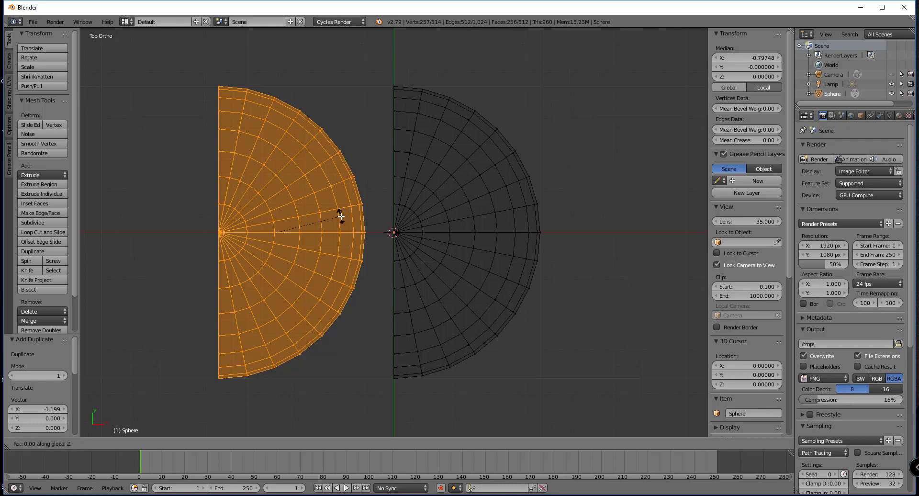
text(180)
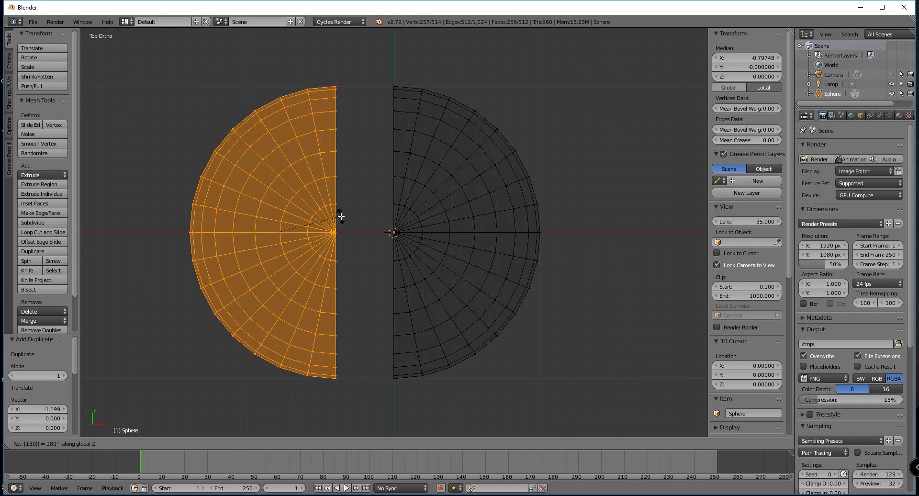
key(Return)
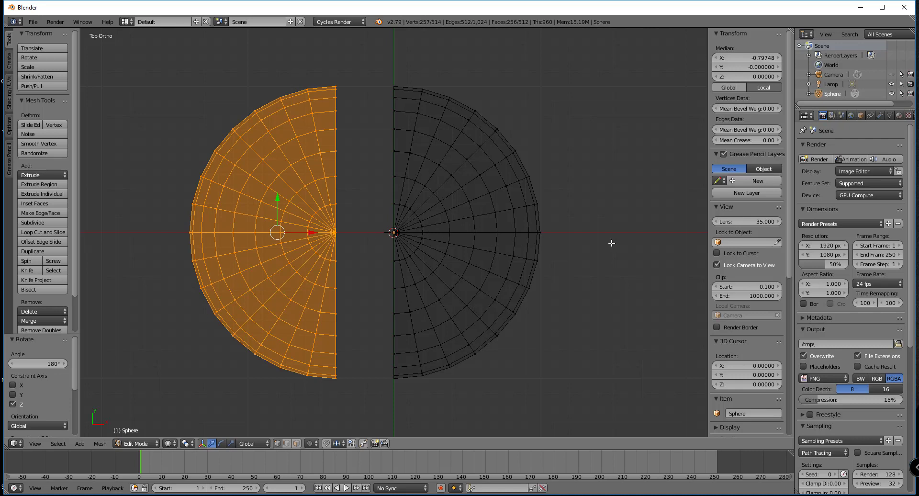
key(r)
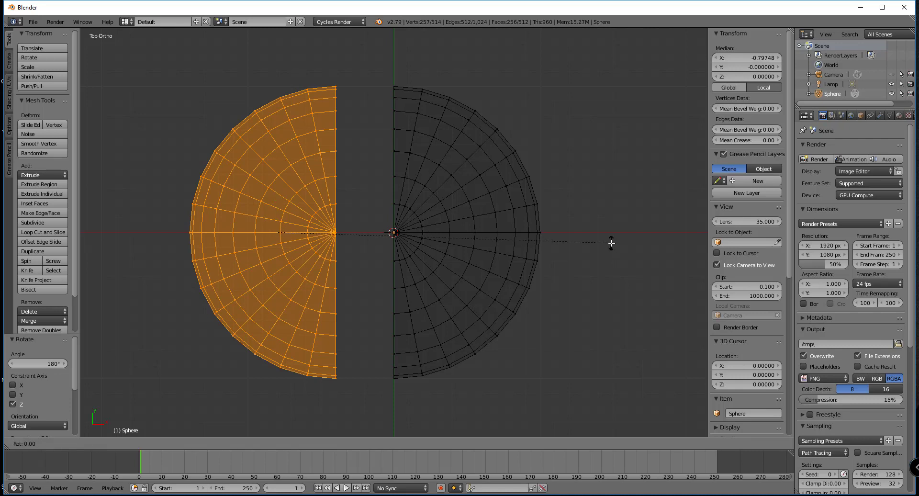
key(x)
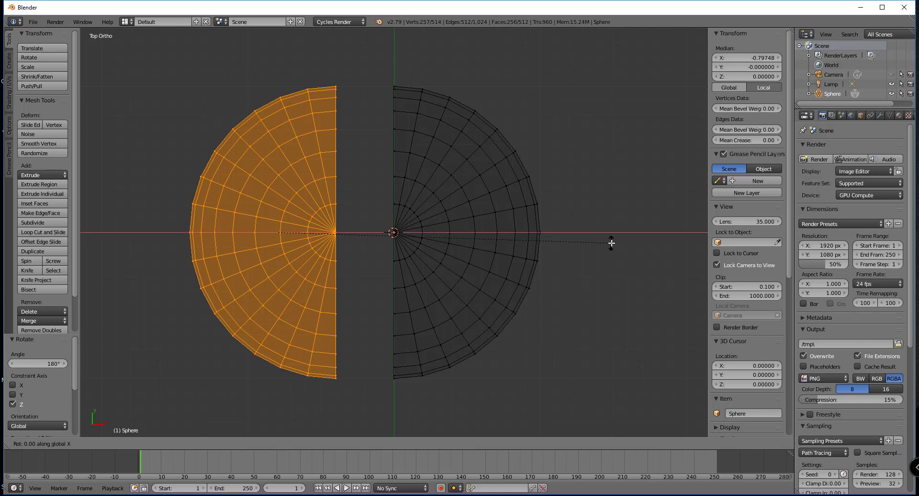
text(90)
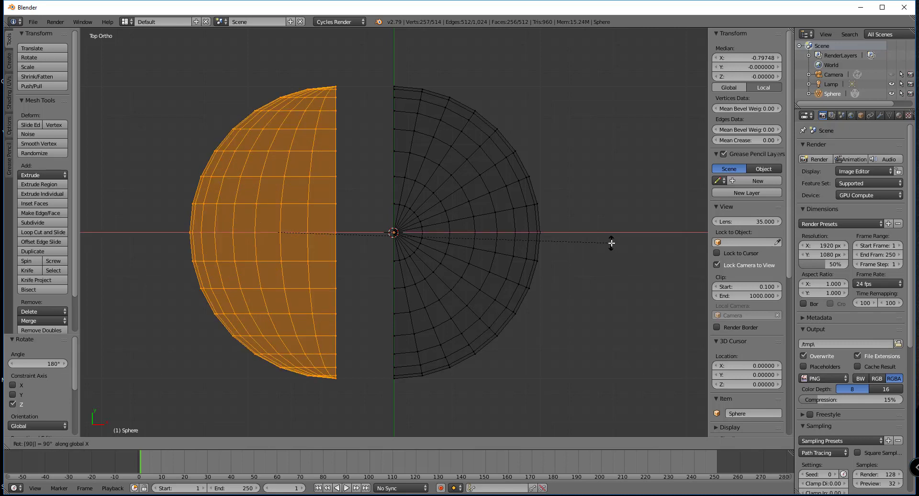
key(Return)
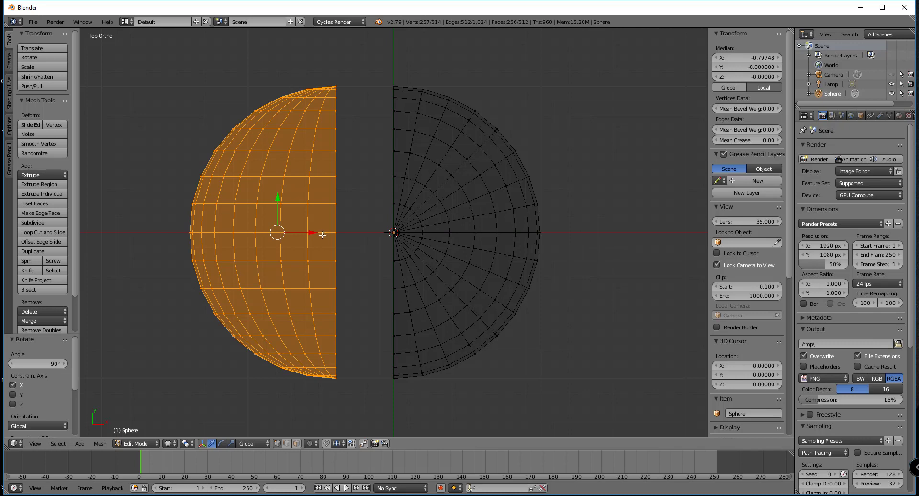
Move the rotated half about 0.396 units along X and fine-align its flat edge with the other half at the center line.
drag(313, 233, 370, 232)
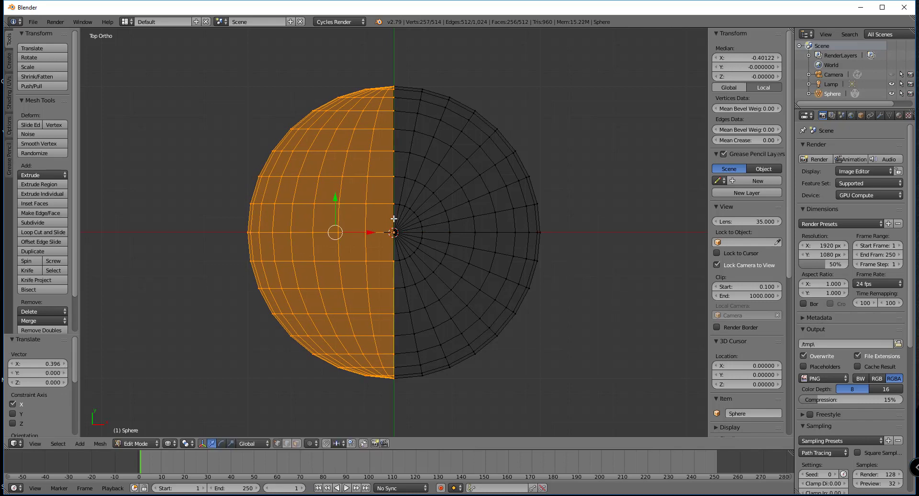
scroll(401, 202, up, 8)
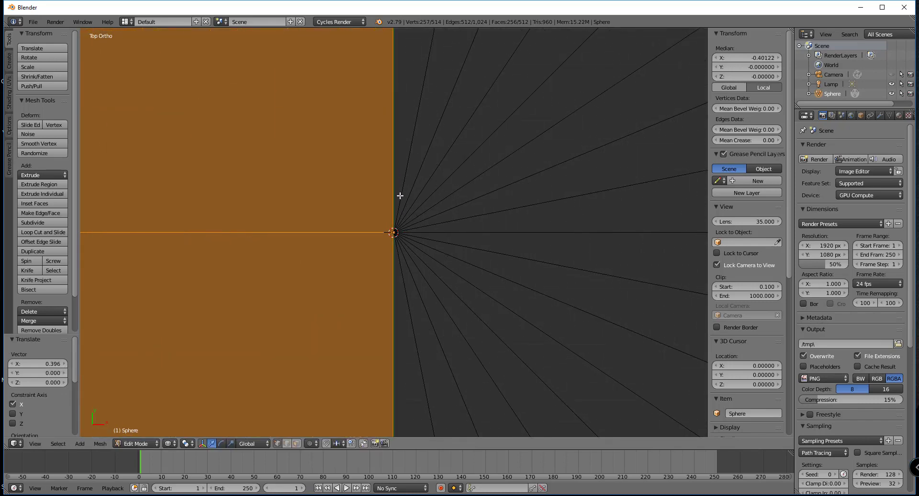
scroll(401, 196, up, 10)
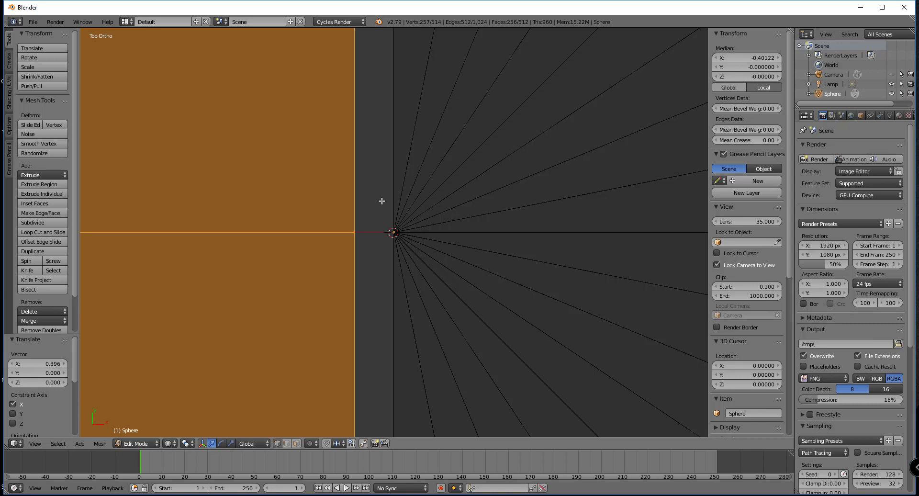
key(g)
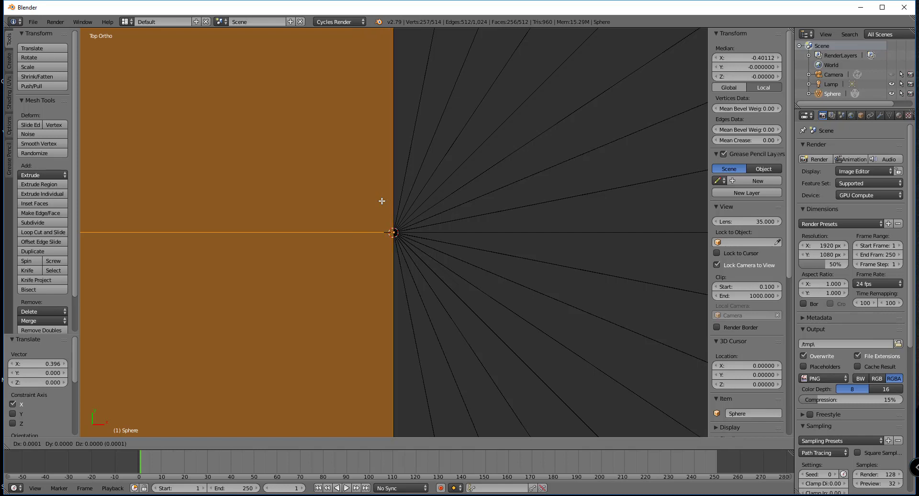
click(381, 201)
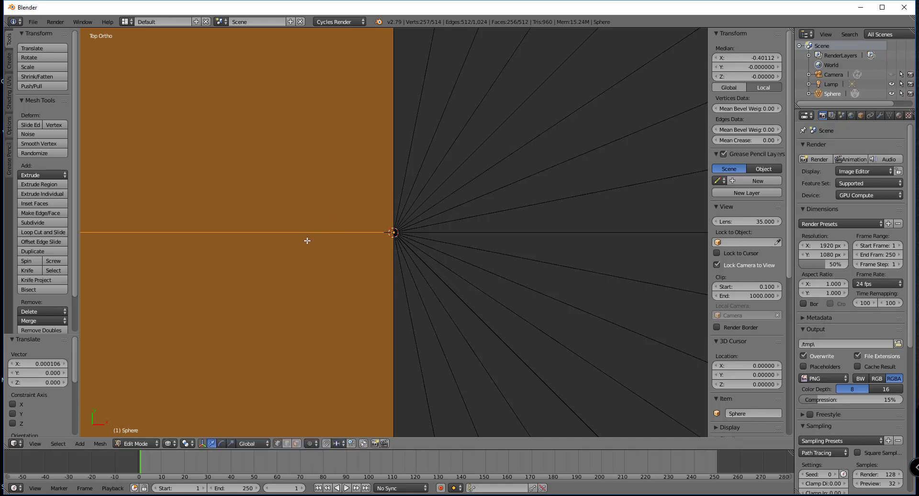
Select the vertices of both half spheres and remove the doubles to merge them along the center line.
scroll(283, 236, down, 8)
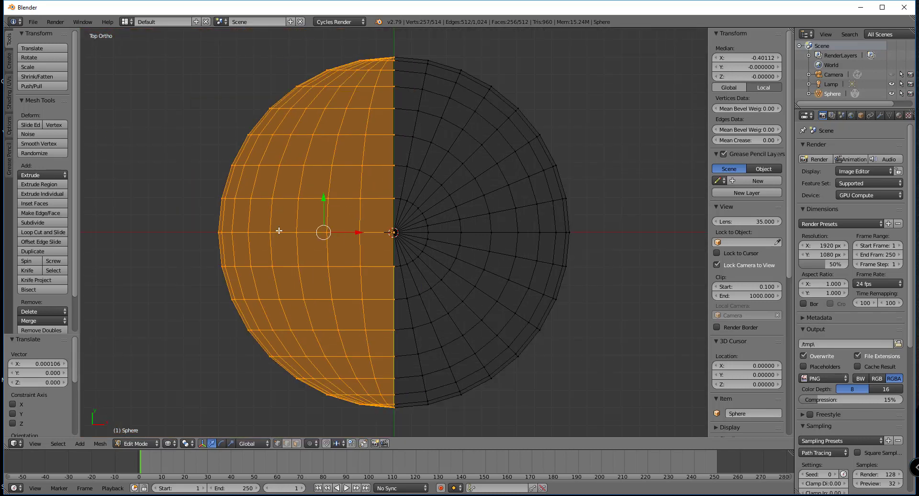
scroll(278, 230, up, 1)
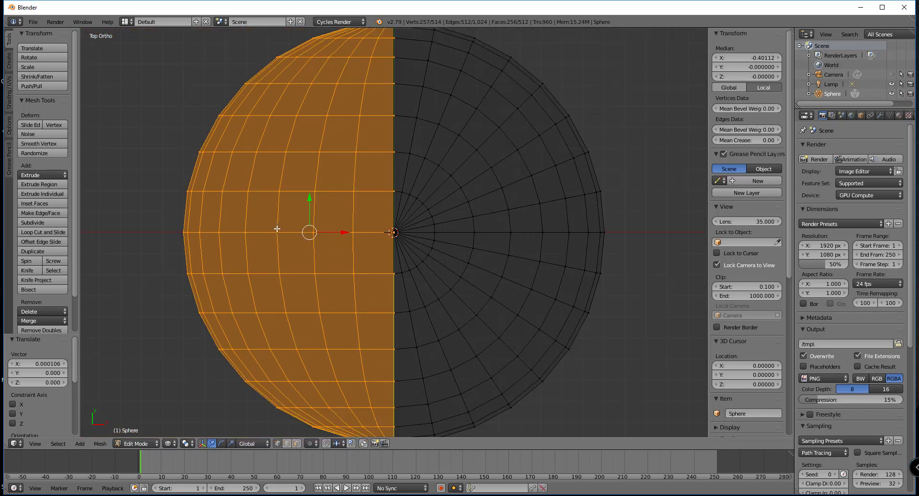
key(a)
key(a)
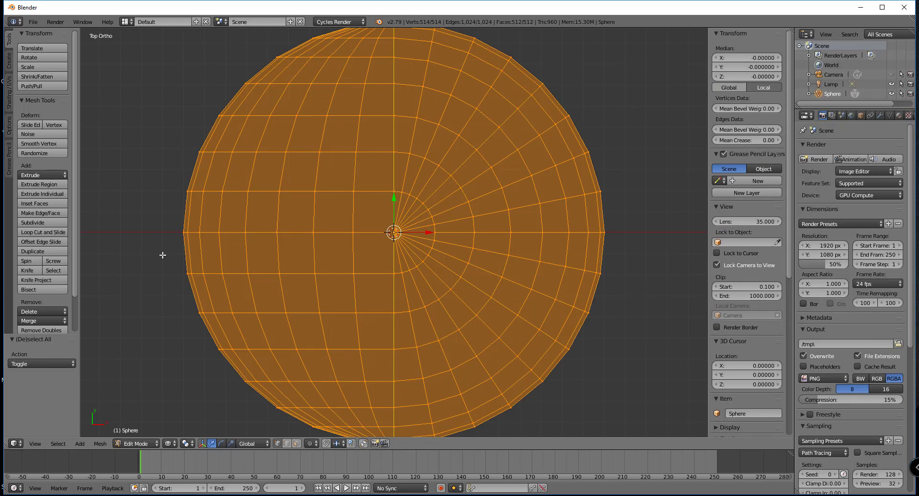
click(51, 330)
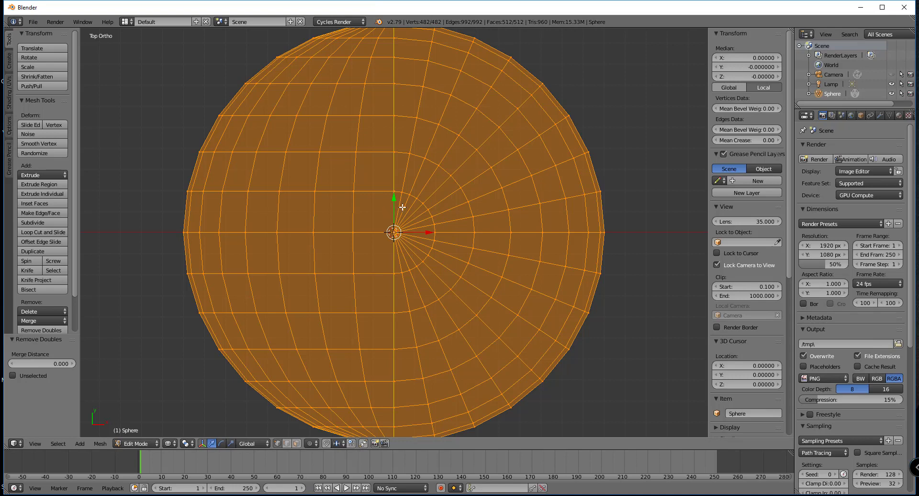
key(Tab)
key(Tab)
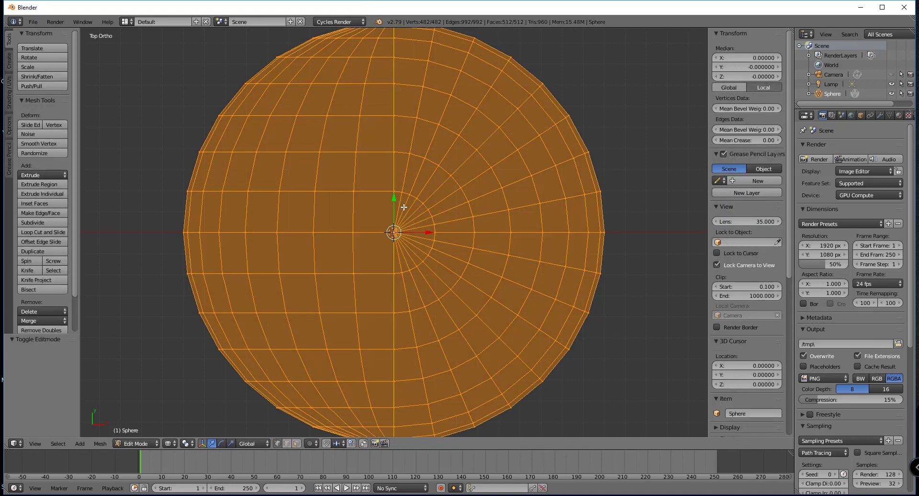
Switch to solid shading, clear the selection and select the curved seam edge loop that runs around the whole sphere.
key(z)
scroll(410, 220, down, 3)
middle_drag(398, 252, 434, 167)
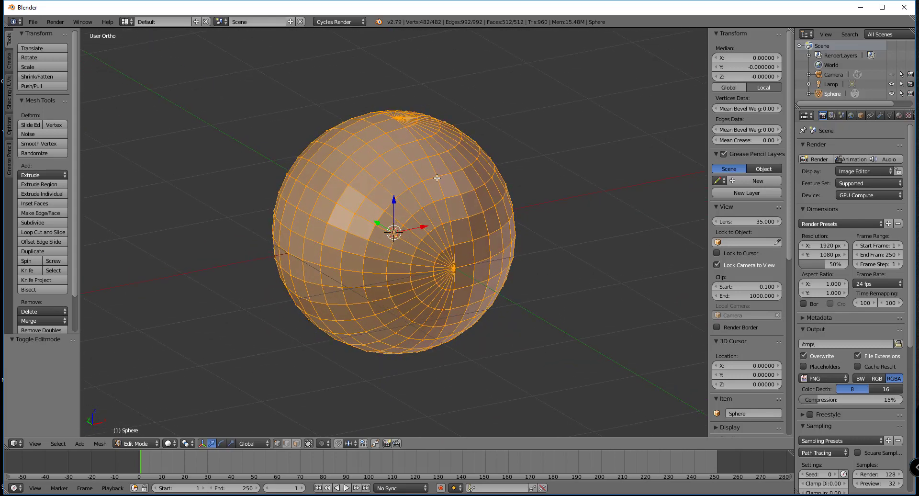
scroll(437, 177, up, 2)
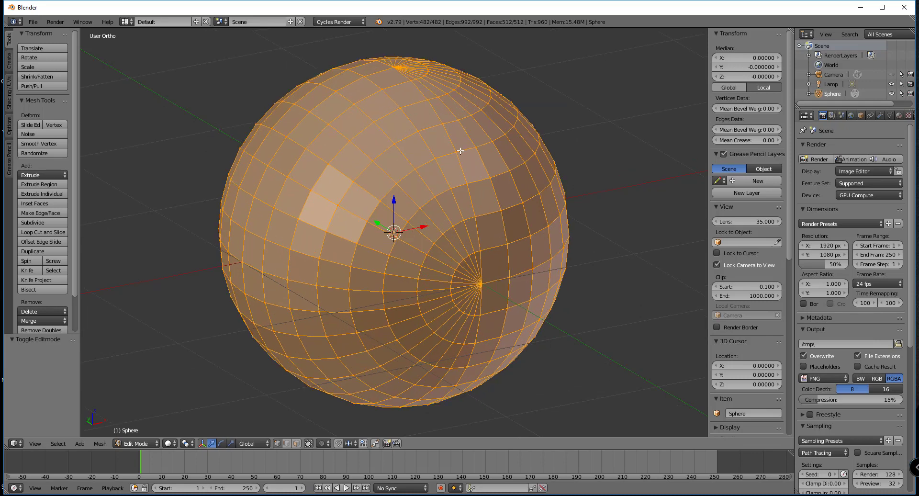
scroll(461, 150, up, 1)
key(a)
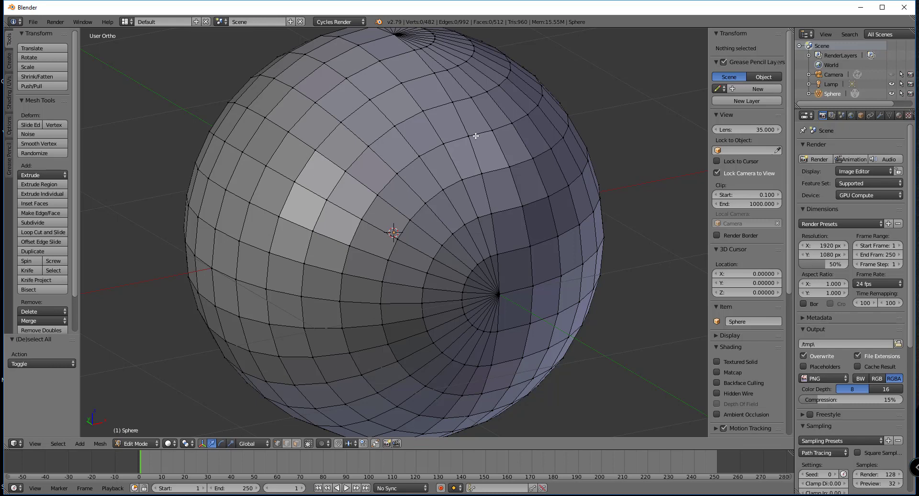
alt+right_click(473, 137)
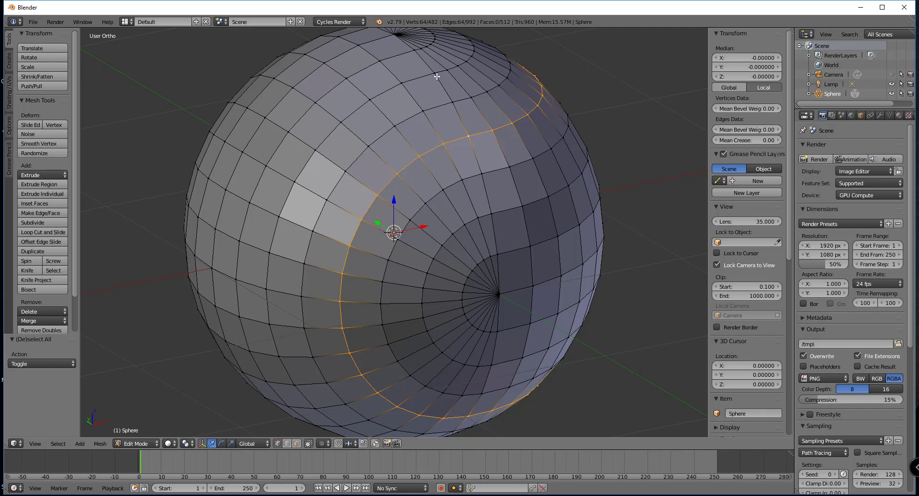
middle_drag(501, 150, 476, 143)
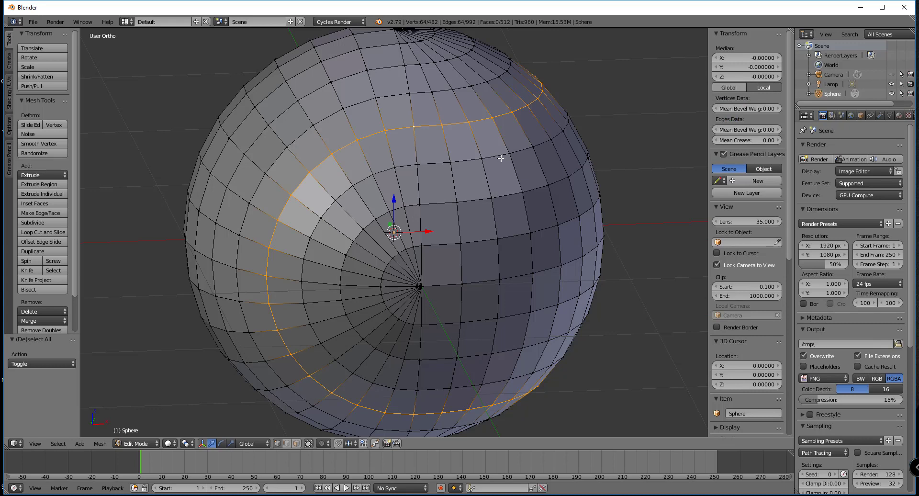
Try to bevel the seam edge loop with an offset of about 0.066 and one segment.
key(ctrl+b)
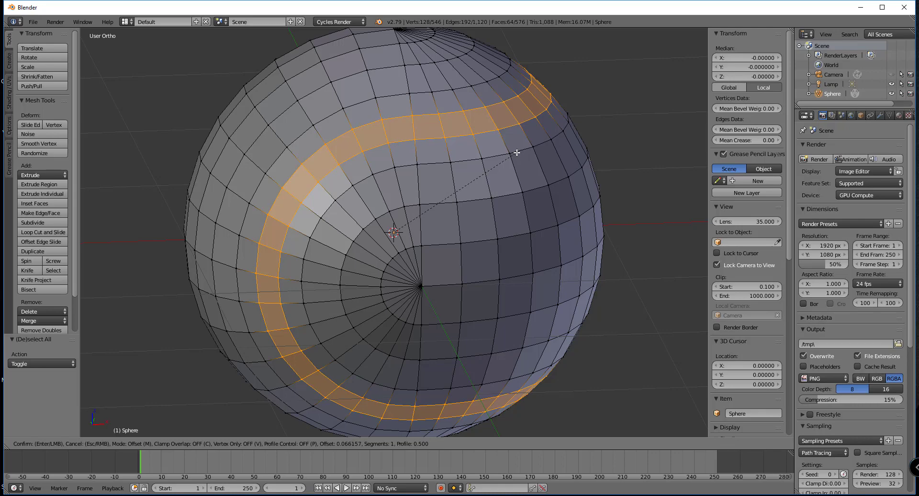
click(517, 152)
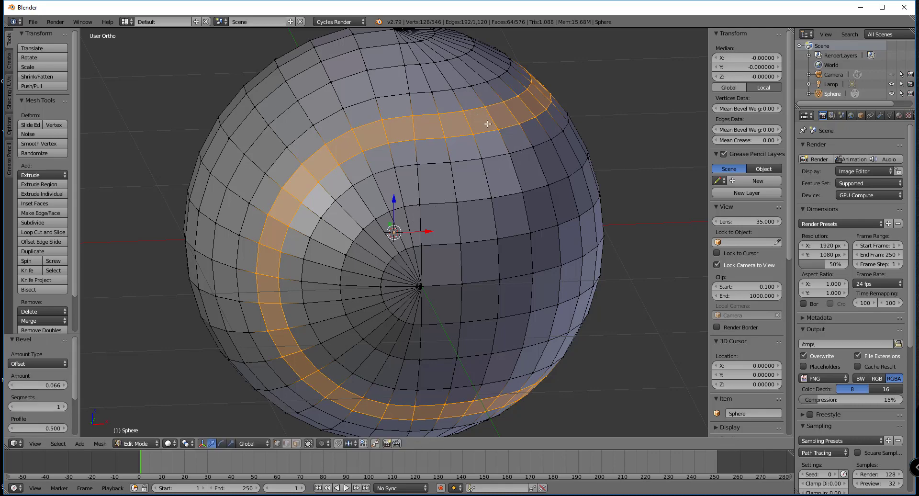
middle_drag(488, 172, 508, 171)
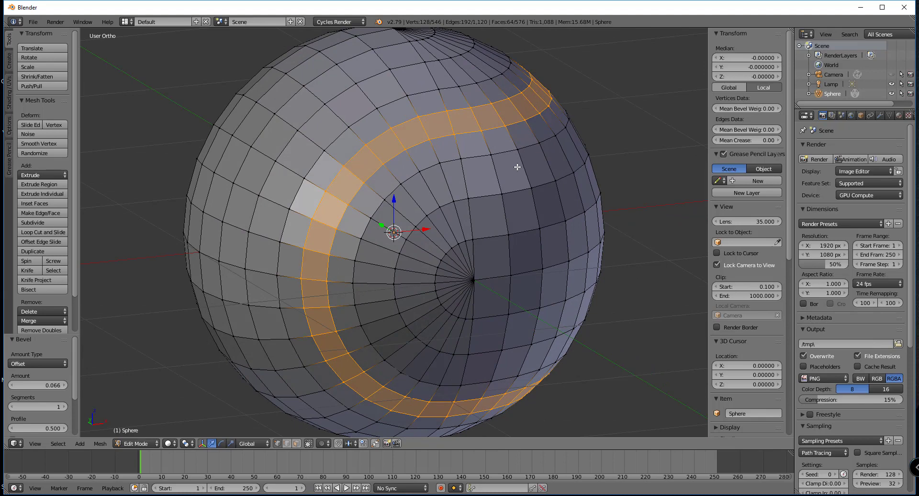
key(ctrl+z)
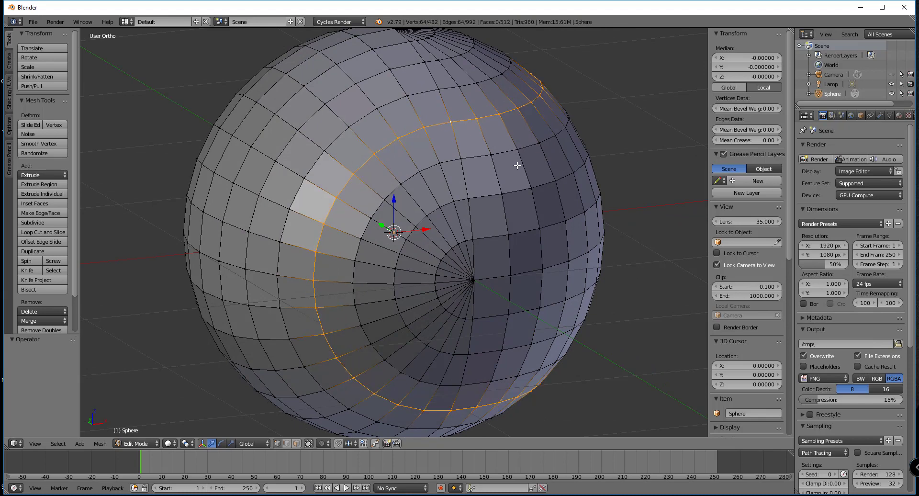
Bevel the seam edge loop into a face band with an offset of about 0.053 and one segment.
key(ctrl+b)
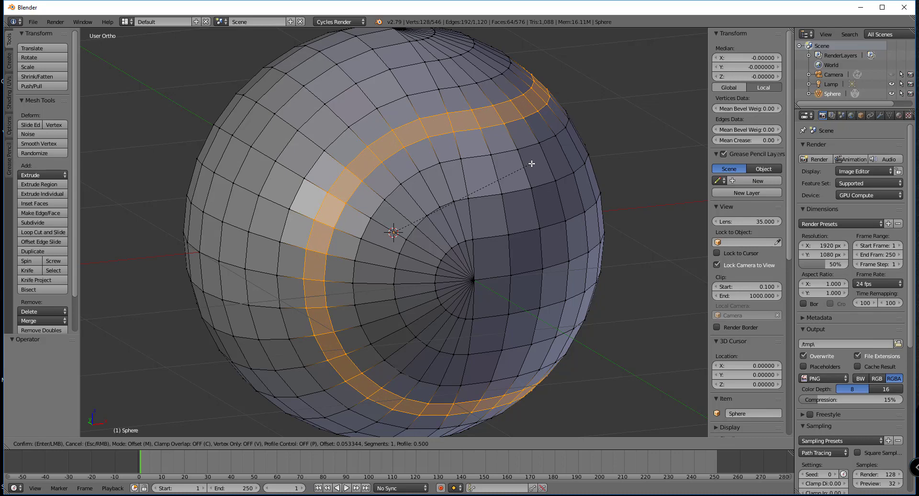
click(532, 163)
middle_drag(548, 189, 610, 215)
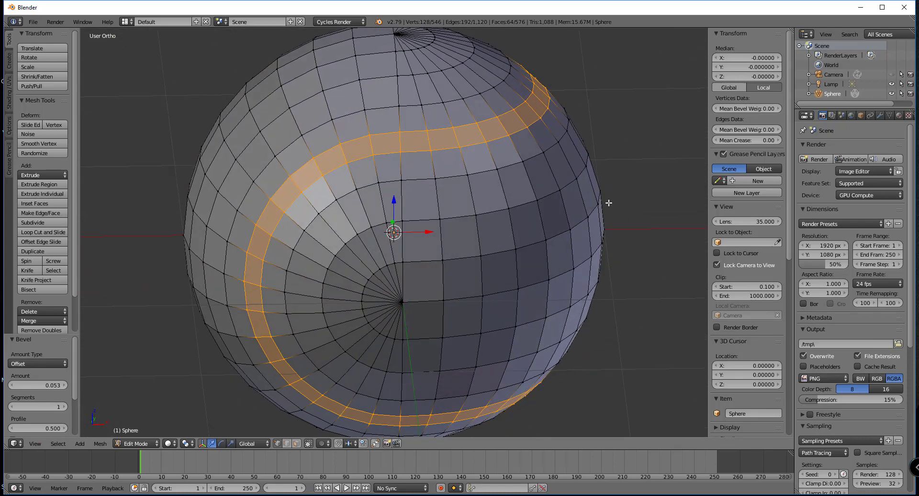
Extrude the seam band and scale it inward to about 0.979 to form a groove.
key(e)
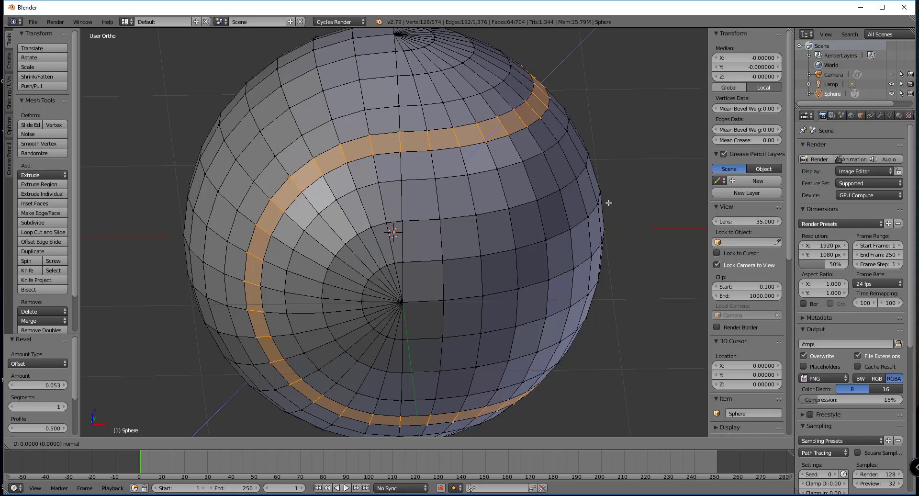
key(s)
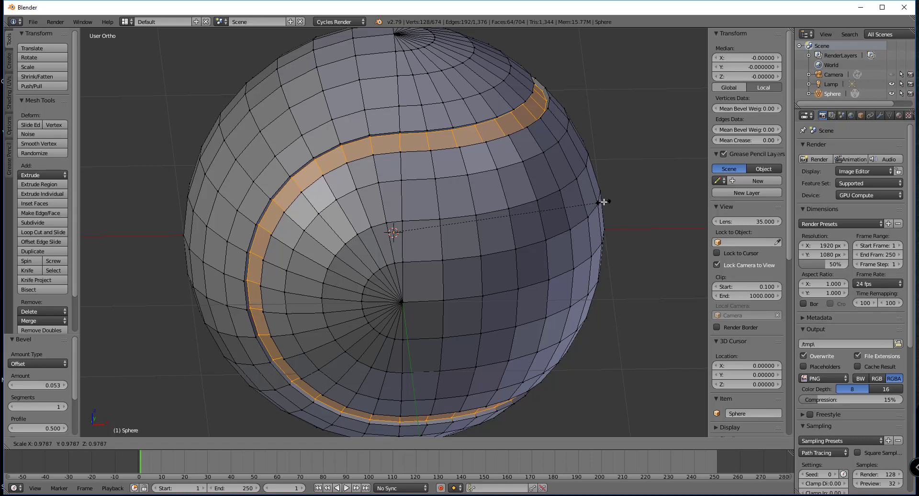
click(604, 201)
Inset the faces of the recessed seam band with a thickness of about 0.0107.
mouse_move(626, 186)
middle_down()
mouse_move(595, 163)
mouse_move(603, 186)
mouse_move(685, 158)
mouse_move(610, 191)
middle_up()
scroll(605, 190, up, 5)
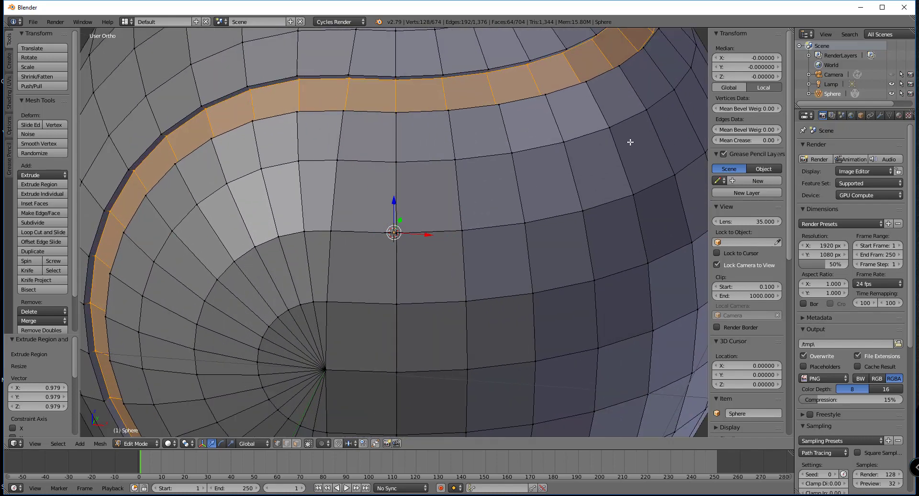
shift+middle_drag(625, 122, 529, 296)
middle_drag(552, 302, 563, 263)
scroll(564, 266, down, 1)
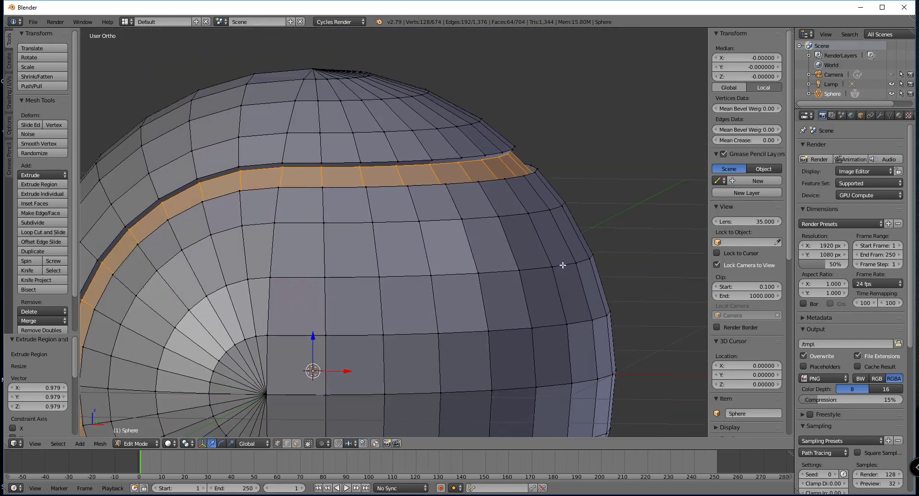
scroll(563, 265, down, 1)
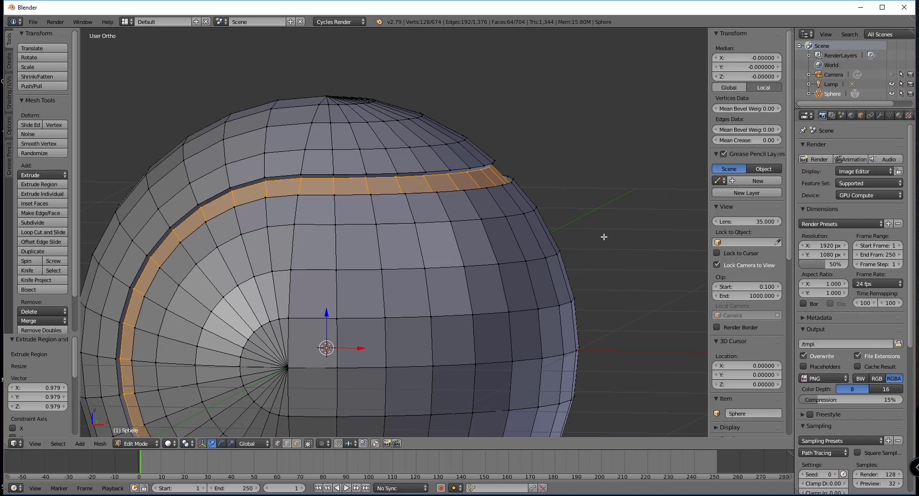
key(i)
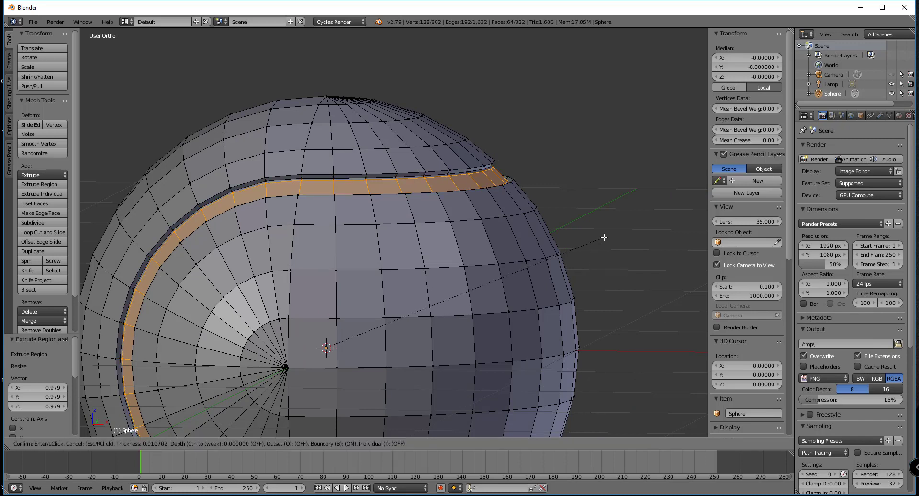
click(604, 238)
Add a new material to the sphere and set its diffuse color to yellow-green, about R 0.453, G 0.800, B 0.070.
scroll(556, 256, up, 6)
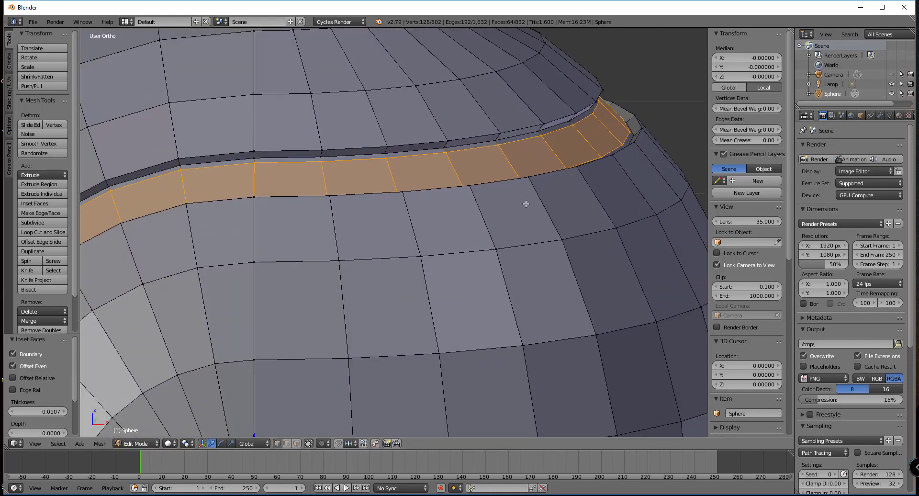
scroll(526, 204, down, 5)
scroll(478, 216, up, 5)
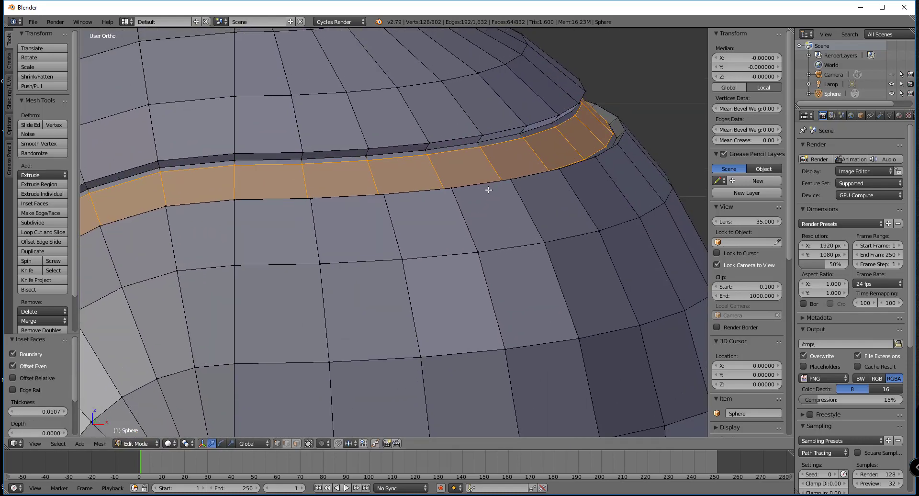
shift+middle_drag(489, 190, 467, 217)
scroll(468, 216, down, 6)
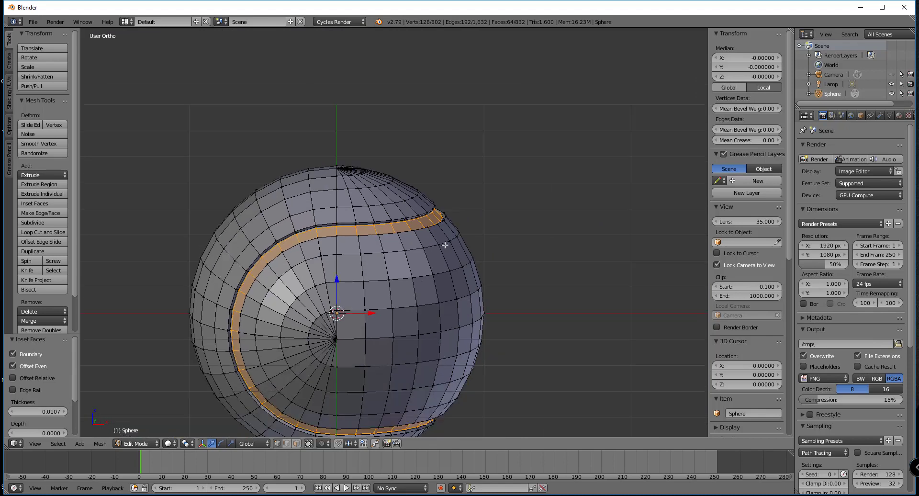
ctrl+middle_drag(421, 275, 464, 221)
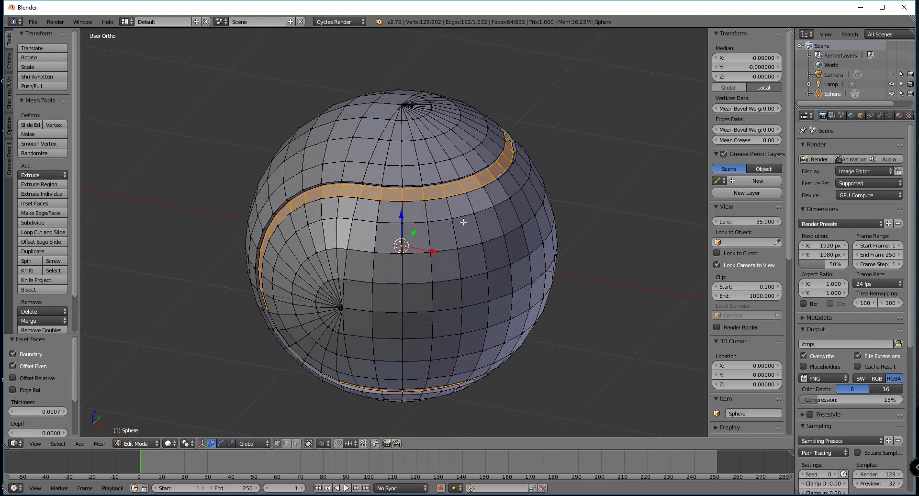
click(900, 116)
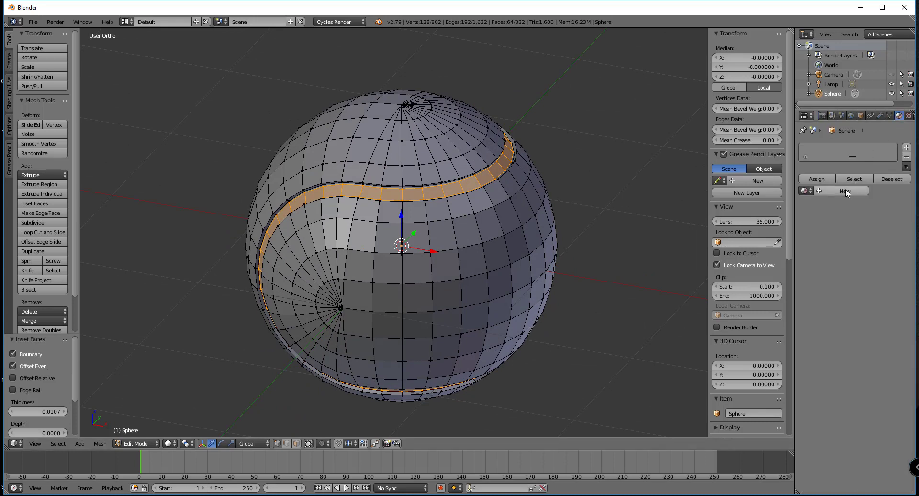
click(843, 191)
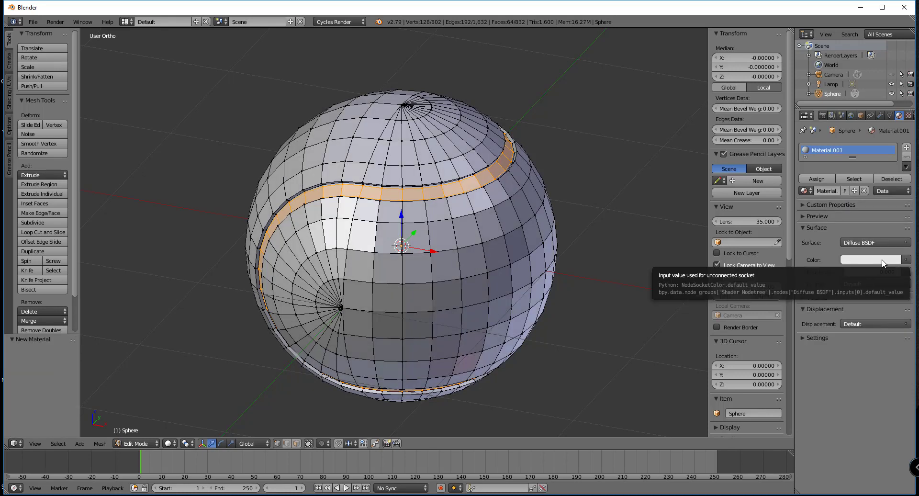
click(874, 262)
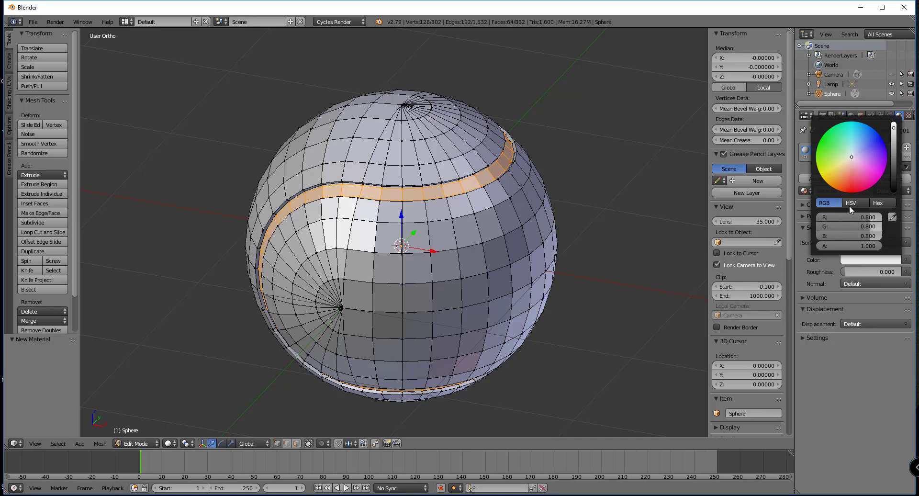
drag(842, 167, 828, 161)
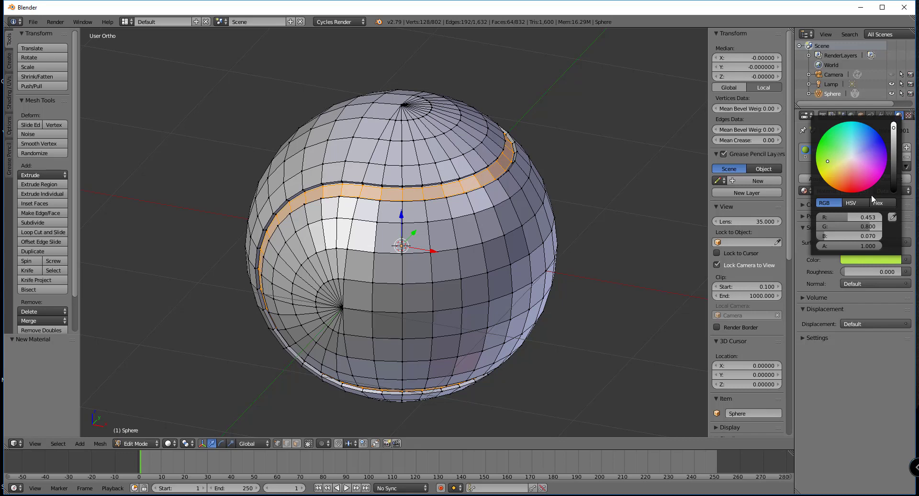
click(883, 203)
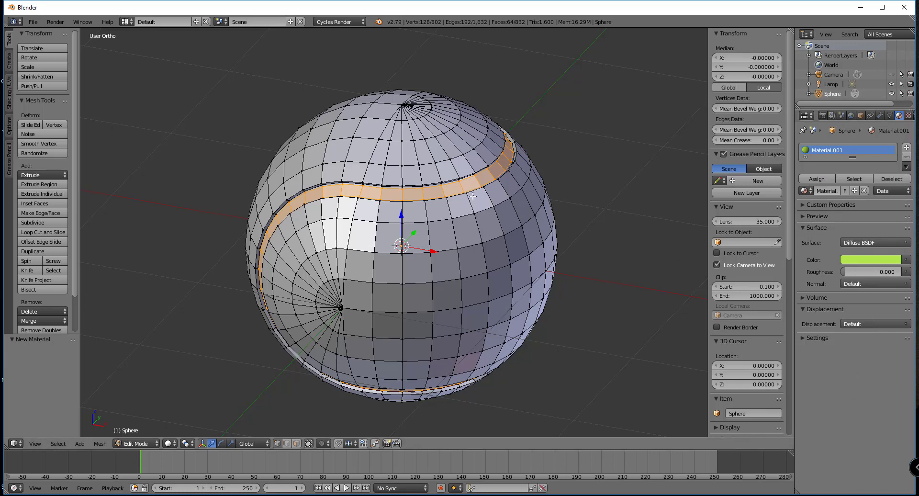
Preview the colored sphere in rendered shading, return to solid shading and examine the inset seam groove up close.
key(shift+z)
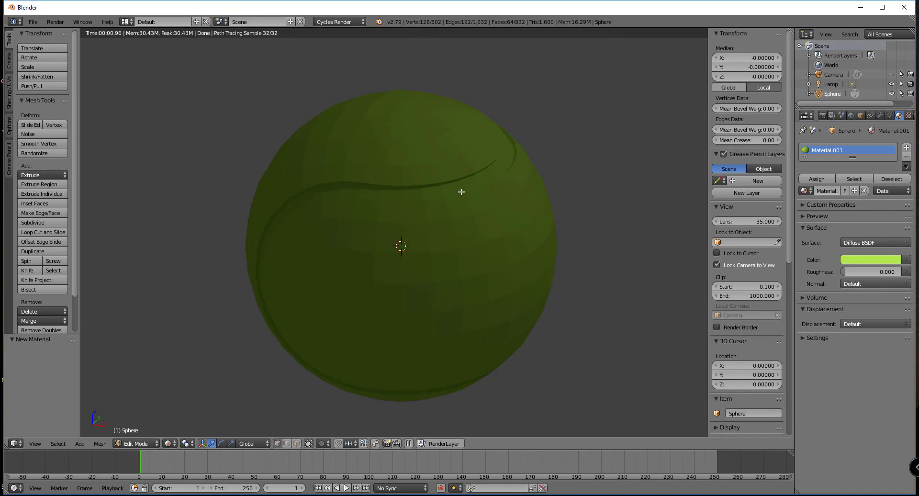
key(shift+z)
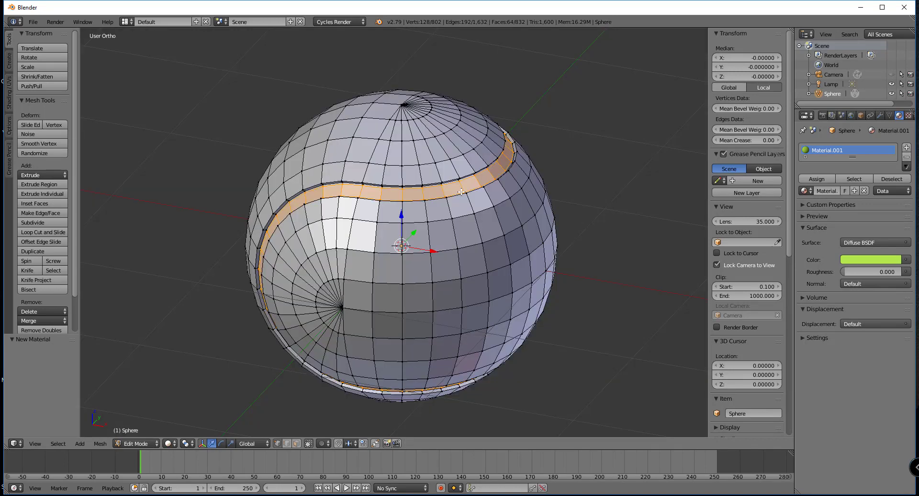
scroll(480, 181, up, 4)
scroll(479, 182, up, 5)
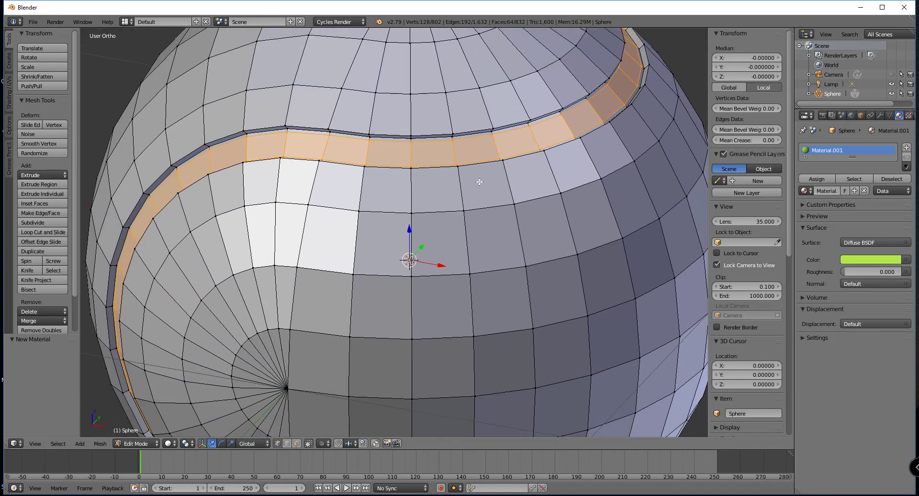
scroll(465, 180, up, 2)
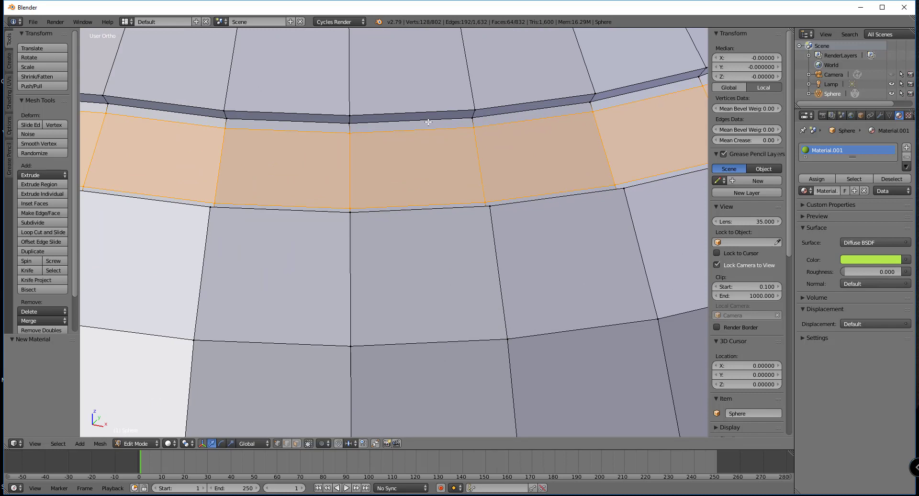
Grow the face selection to cover the whole seam band and assign it a second new material with a light grey diffuse color.
scroll(439, 148, down, 6)
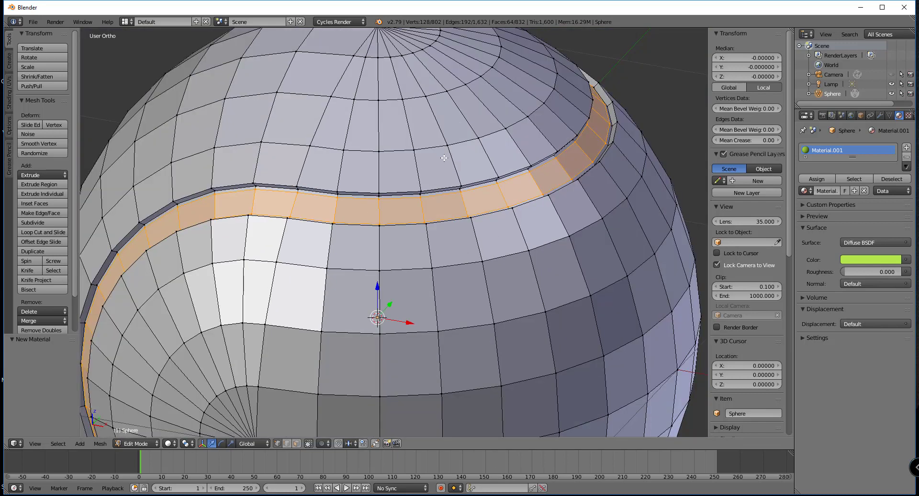
key(ctrl+KP_Add)
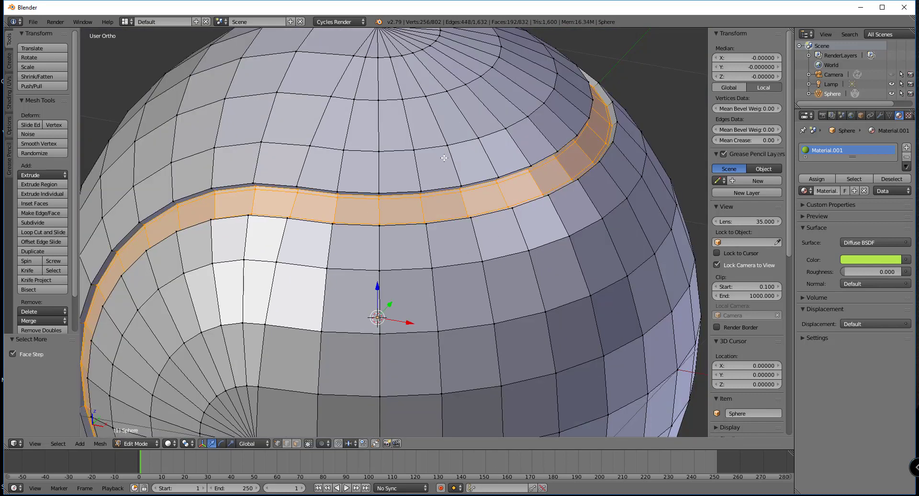
click(906, 149)
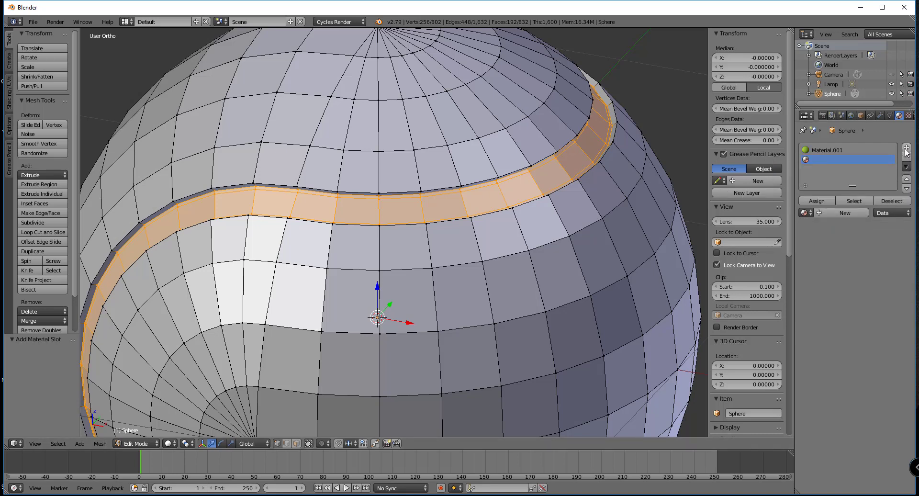
click(838, 212)
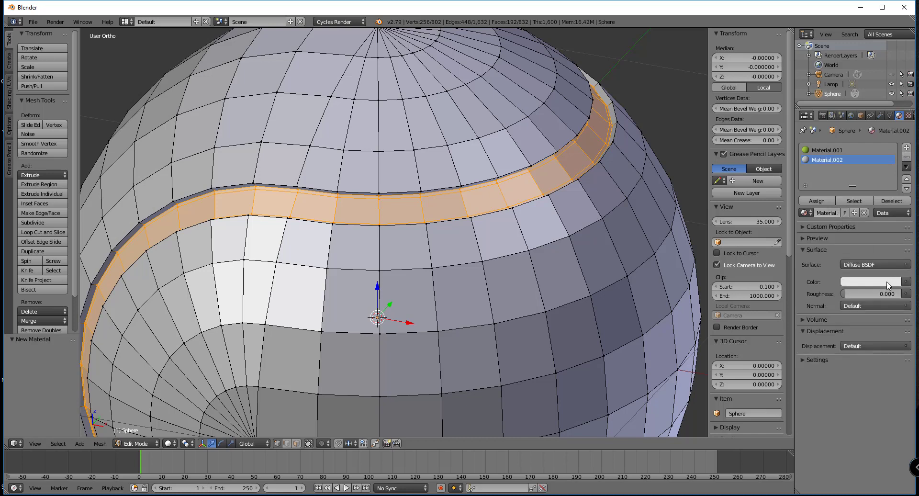
click(889, 282)
drag(889, 154, 894, 161)
click(823, 200)
Preview the ball in rendered shading to check the grey seam against the yellow-green surface.
scroll(570, 220, down, 5)
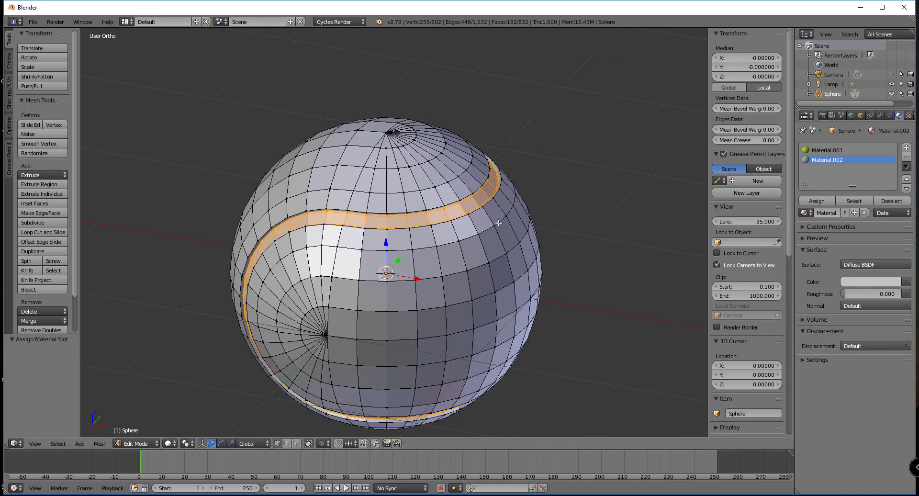
scroll(489, 223, up, 3)
shift+middle_drag(498, 185, 493, 184)
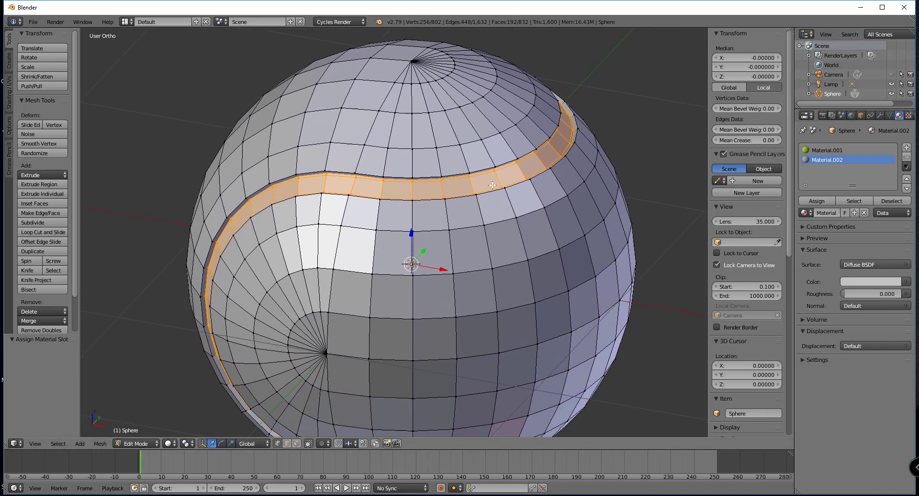
key(shift+z)
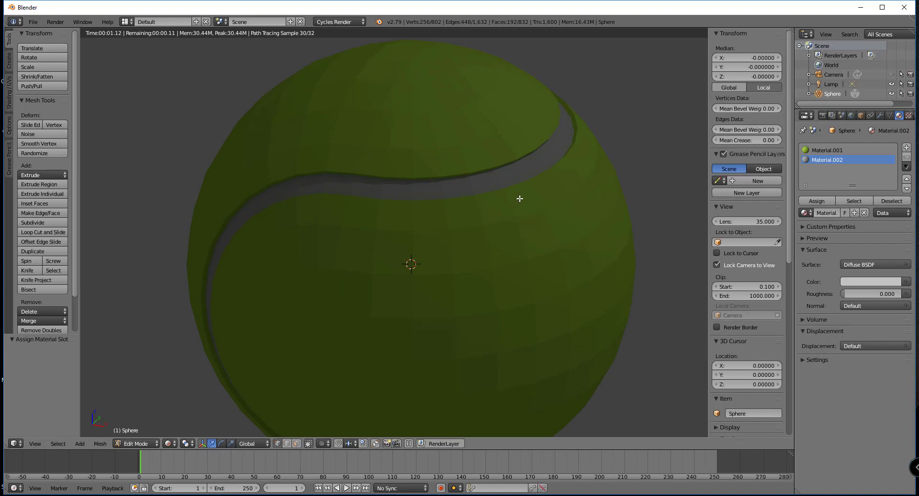
scroll(518, 199, down, 2)
mouse_move(505, 205)
middle_down()
mouse_move(555, 190)
mouse_move(511, 203)
middle_up()
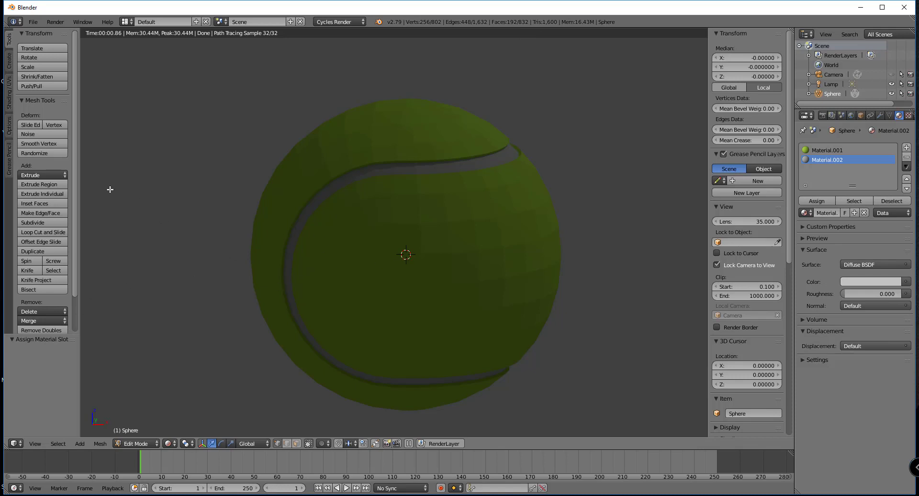
Return to Object Mode, apply smooth shading to the sphere and check the ball from several angles and distances.
mouse_move(75, 171)
mouse_down()
mouse_move(77, 214)
mouse_move(76, 166)
mouse_up()
key(Tab)
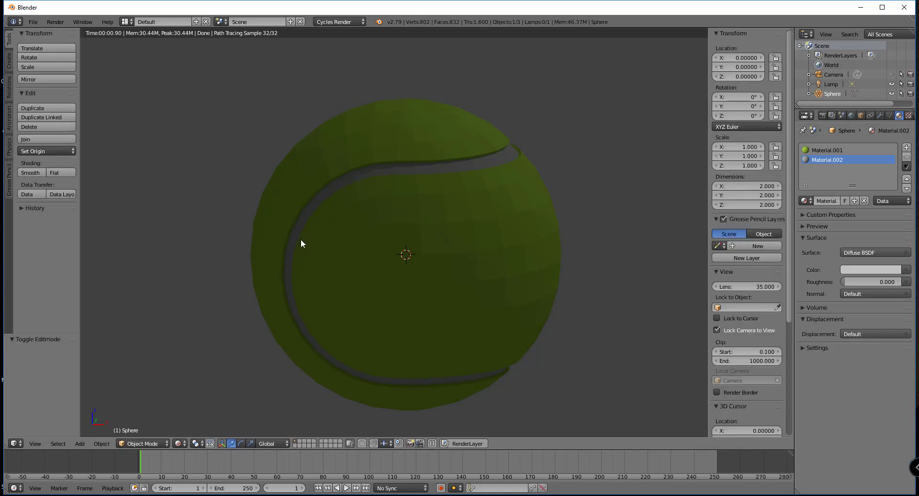
click(29, 172)
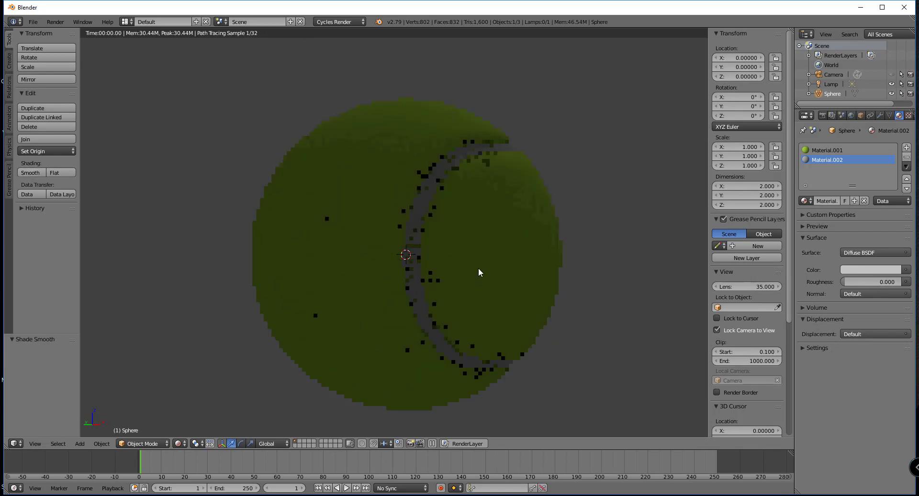
middle_drag(481, 265, 441, 285)
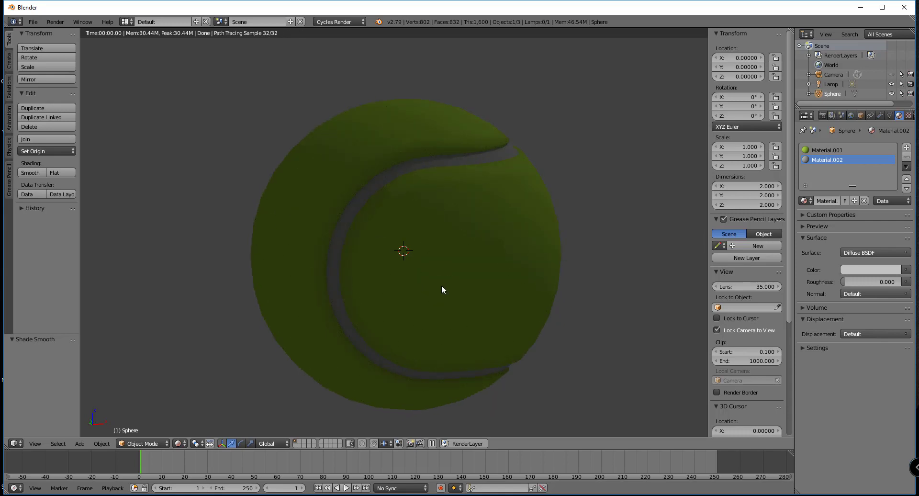
scroll(441, 285, down, 3)
scroll(442, 286, down, 3)
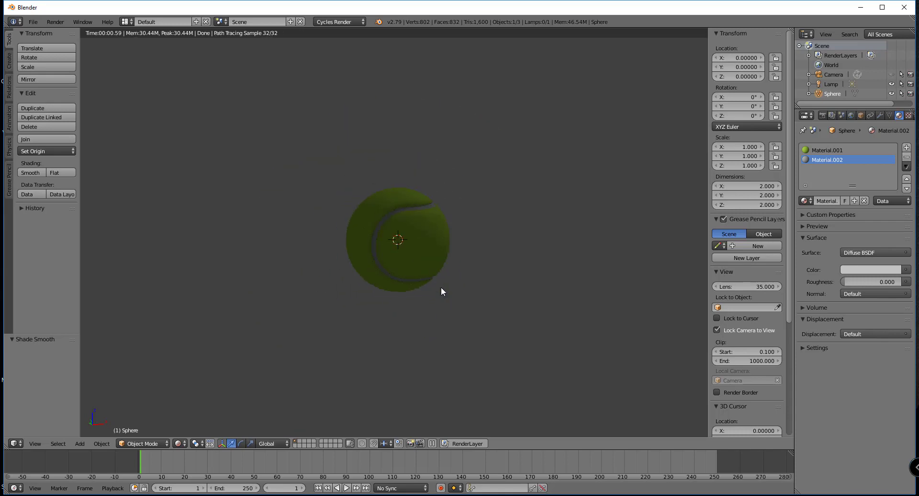
middle_drag(442, 288, 476, 263)
scroll(407, 293, up, 6)
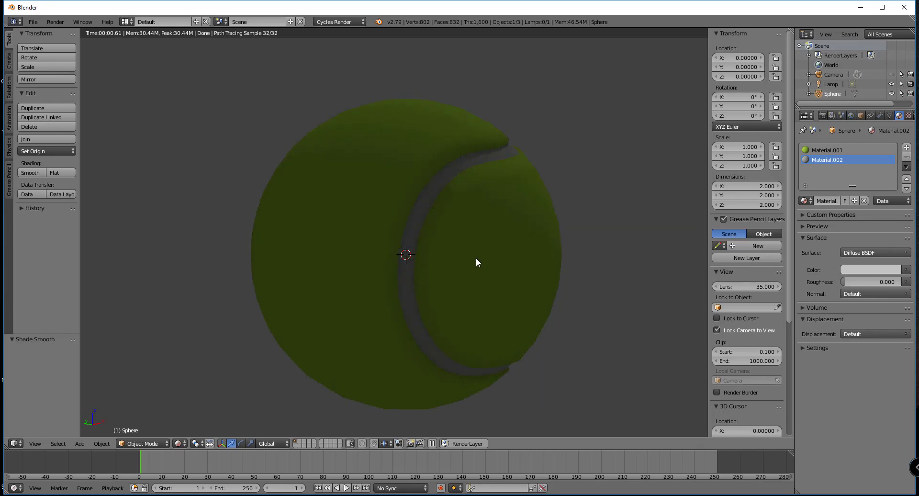
Add a level 3 subdivision surface to the sphere and inspect the rendered ball and seam from several angles.
key(ctrl+3)
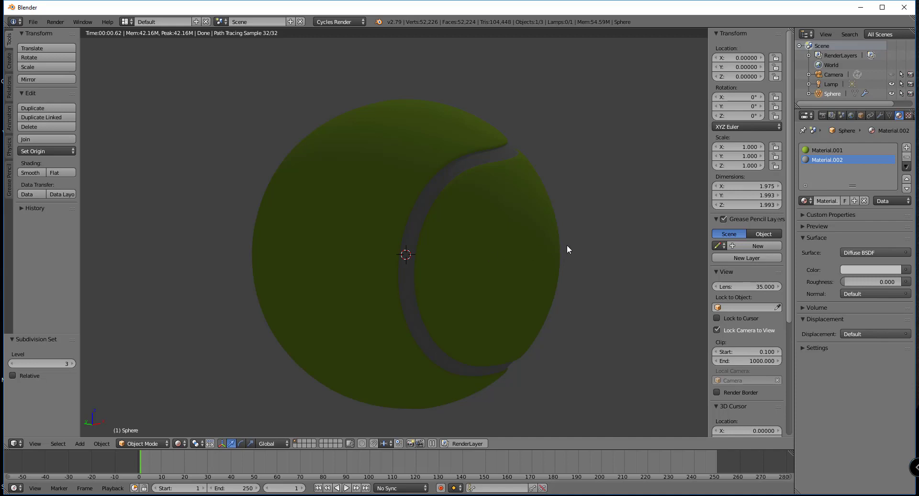
middle_drag(568, 246, 540, 228)
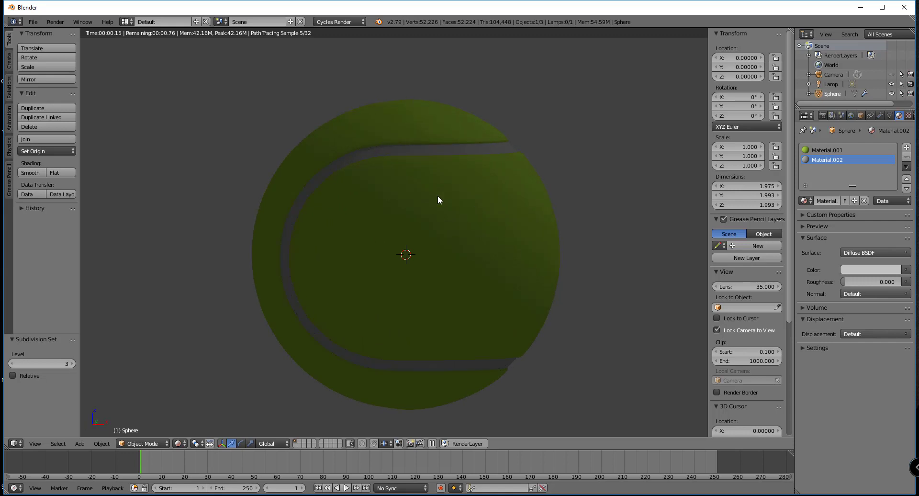
middle_drag(547, 191, 554, 242)
scroll(541, 257, down, 2)
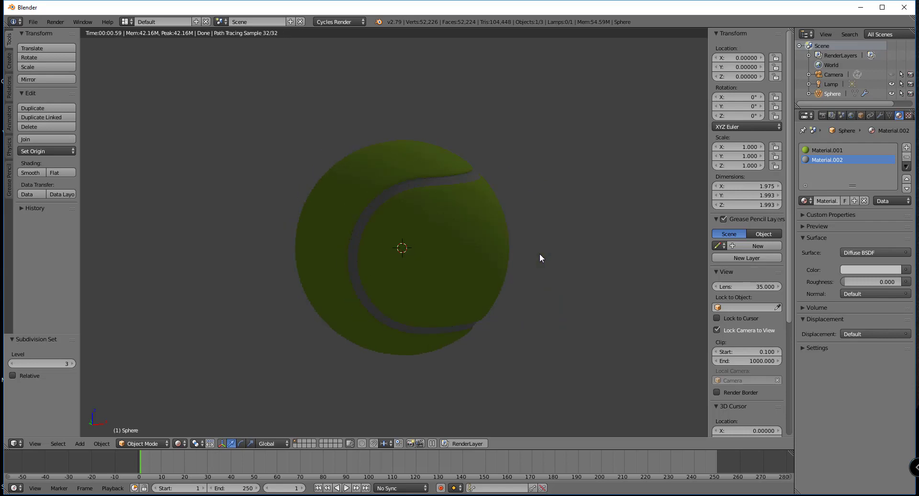
middle_drag(510, 263, 477, 279)
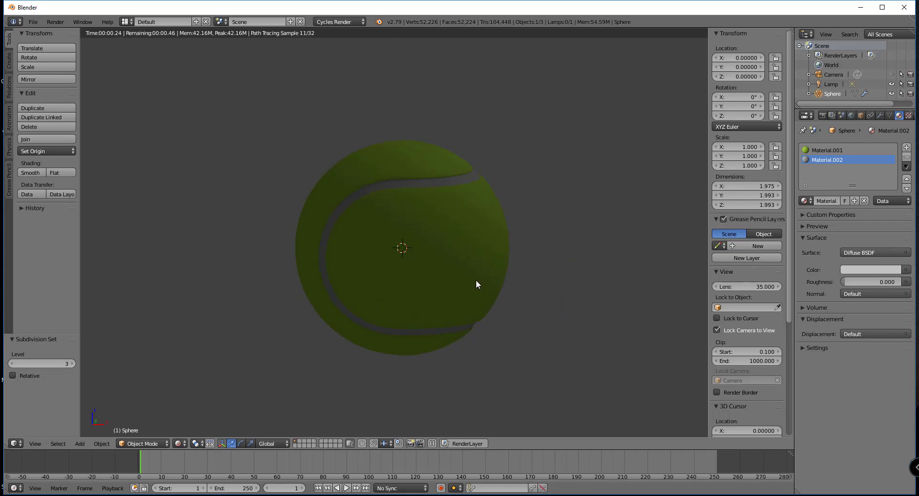